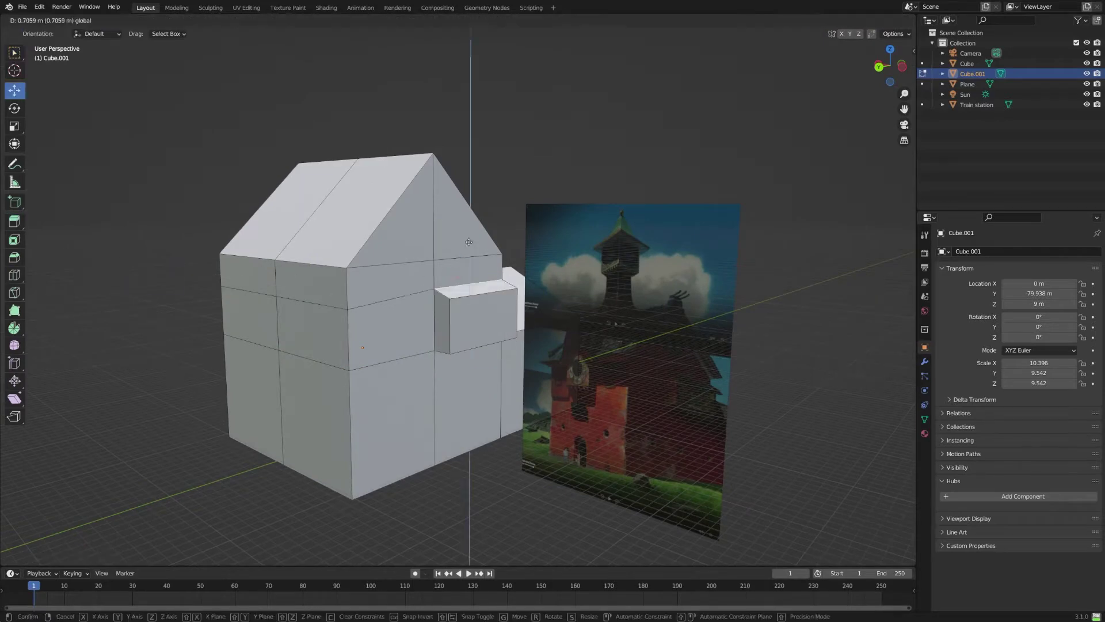
- Switch to face select mode and orbit closer to the station house front
key("3")
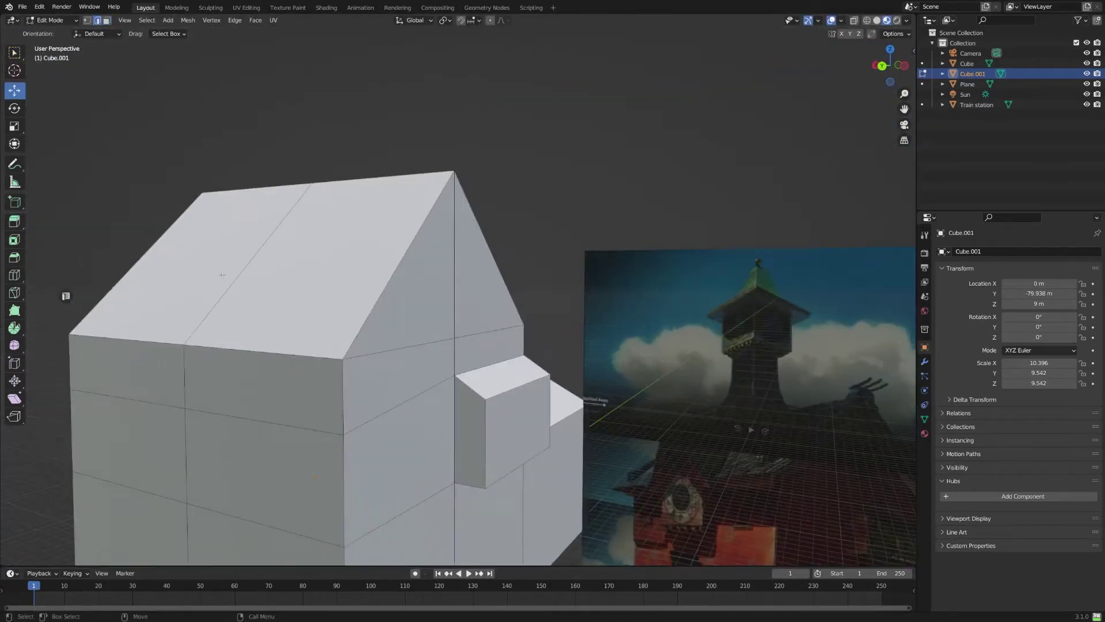
middle_click_drag(296, 393, 533, 300)
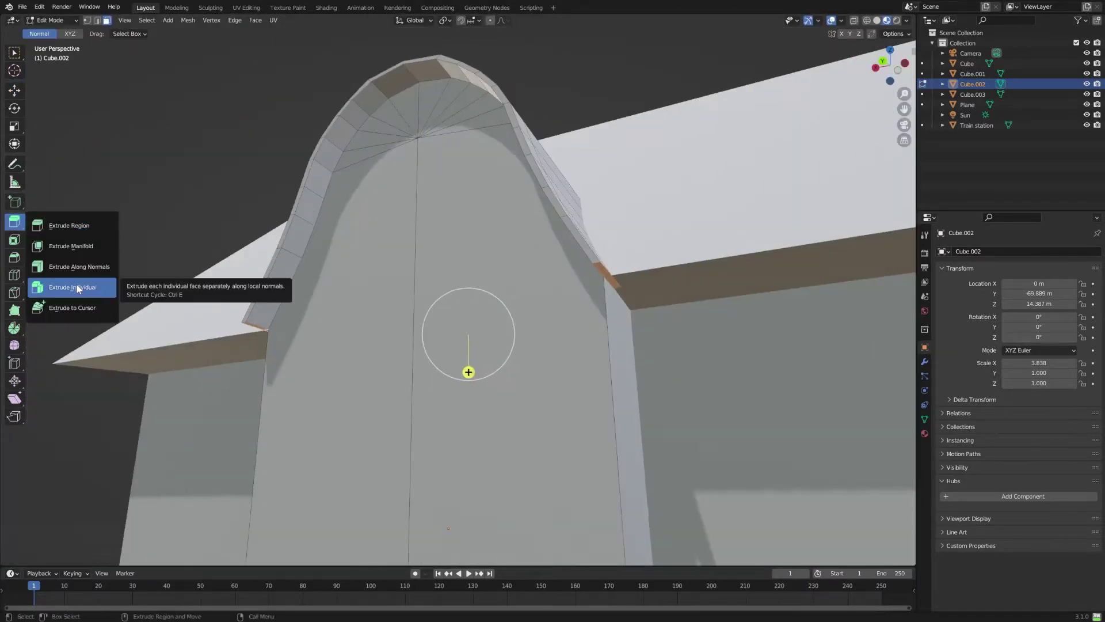
- Extrude the selected arch region of the house
left_click(77, 284)
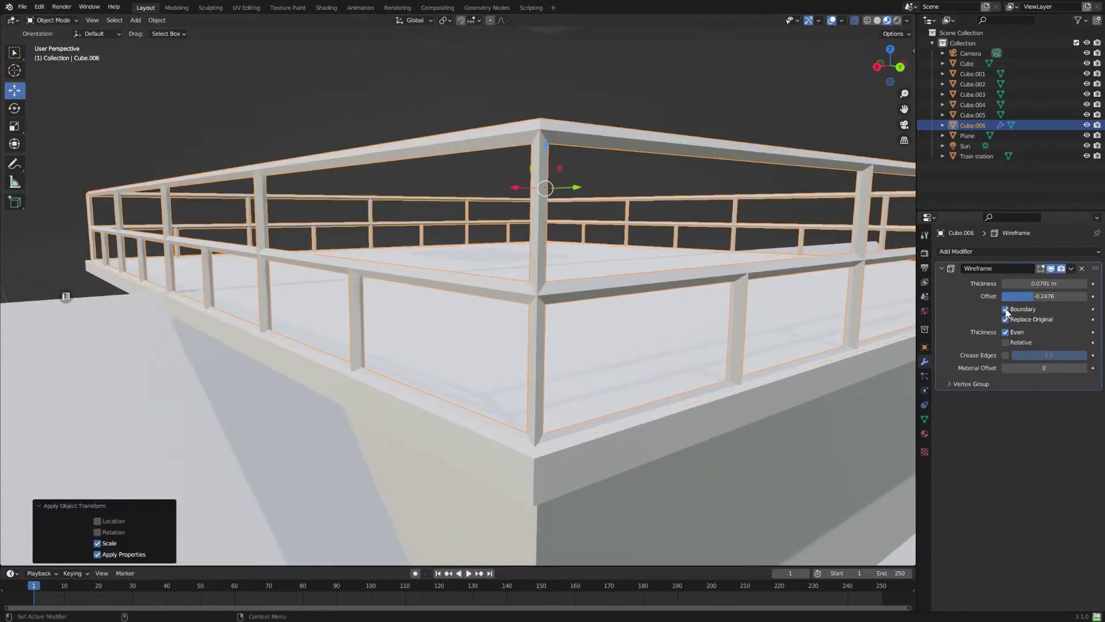
- Turn off Boundary on the railing's Wireframe modifier
left_click(1006, 310)
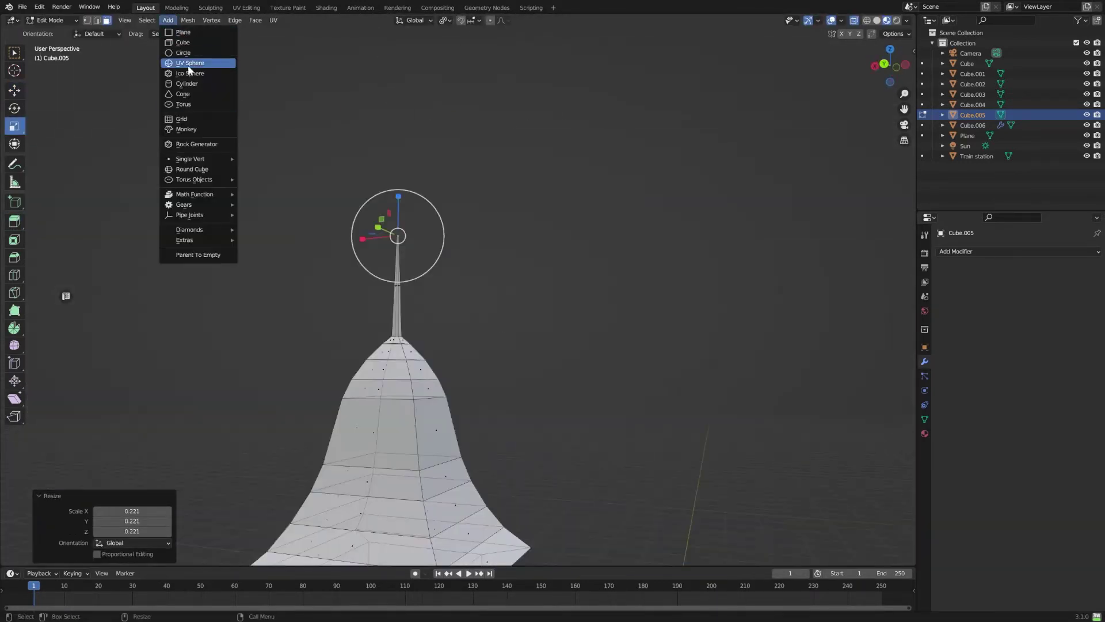
- Add a small UV sphere at the tower's spire tip
left_click(190, 63)
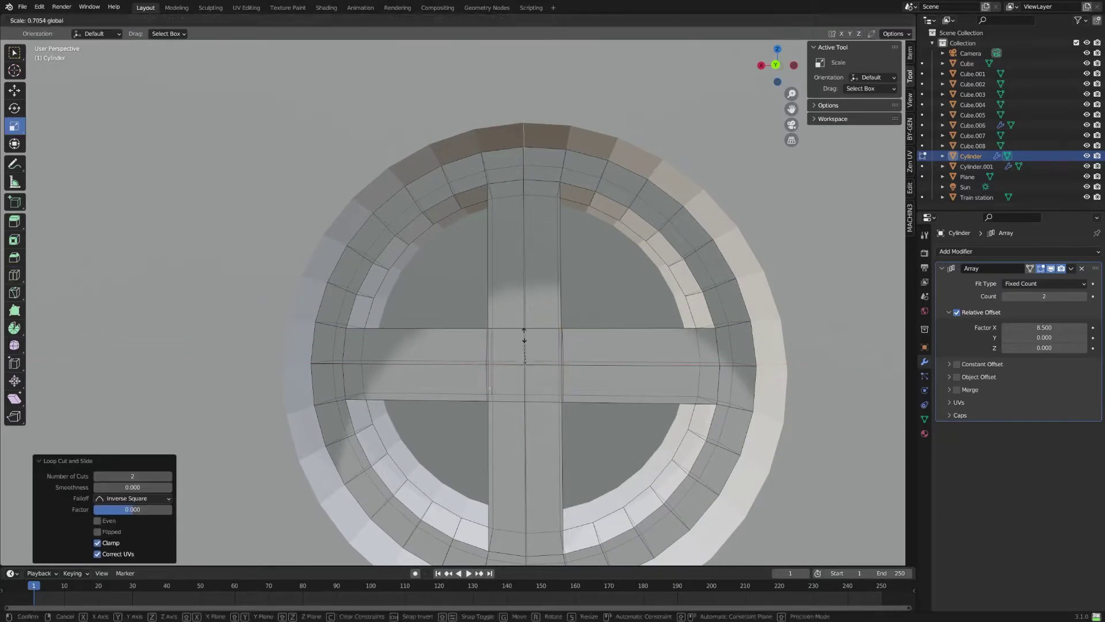
- Confirm the cross-bar scaling and merge overlapping window vertices at about 0.01 m
left_click(524, 339)
scroll(523, 340, "up", 3)
middle_click_drag(461, 356, 414, 351)
right_click(415, 351)
left_click(488, 408)
left_click_drag(133, 531, 170, 535)
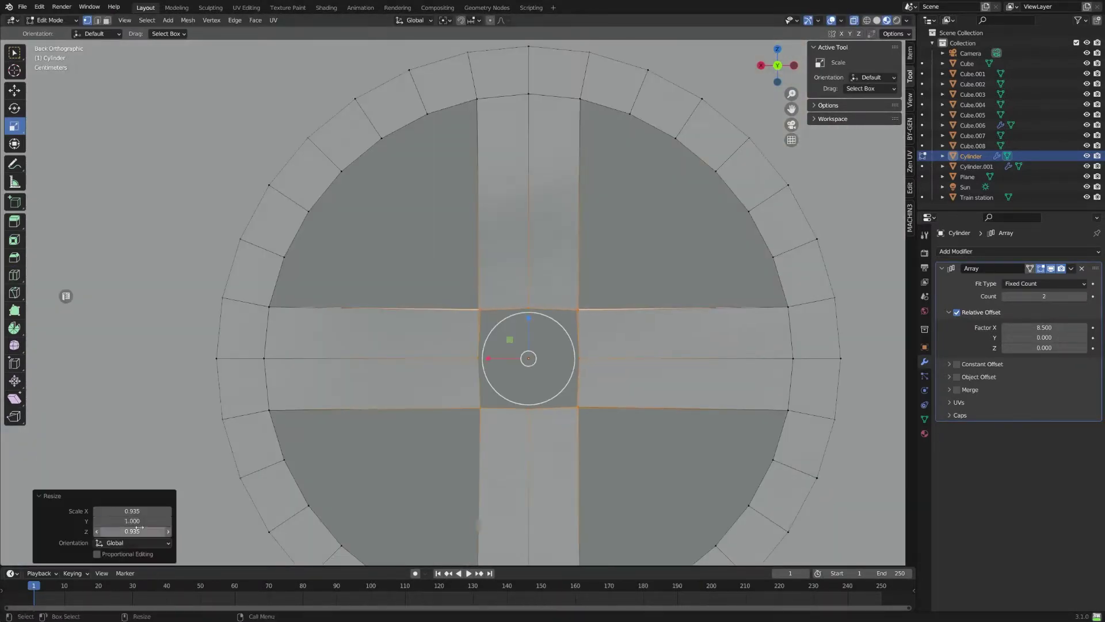
middle_click_drag(403, 356, 450, 390)
scroll(438, 375, "down", 3)
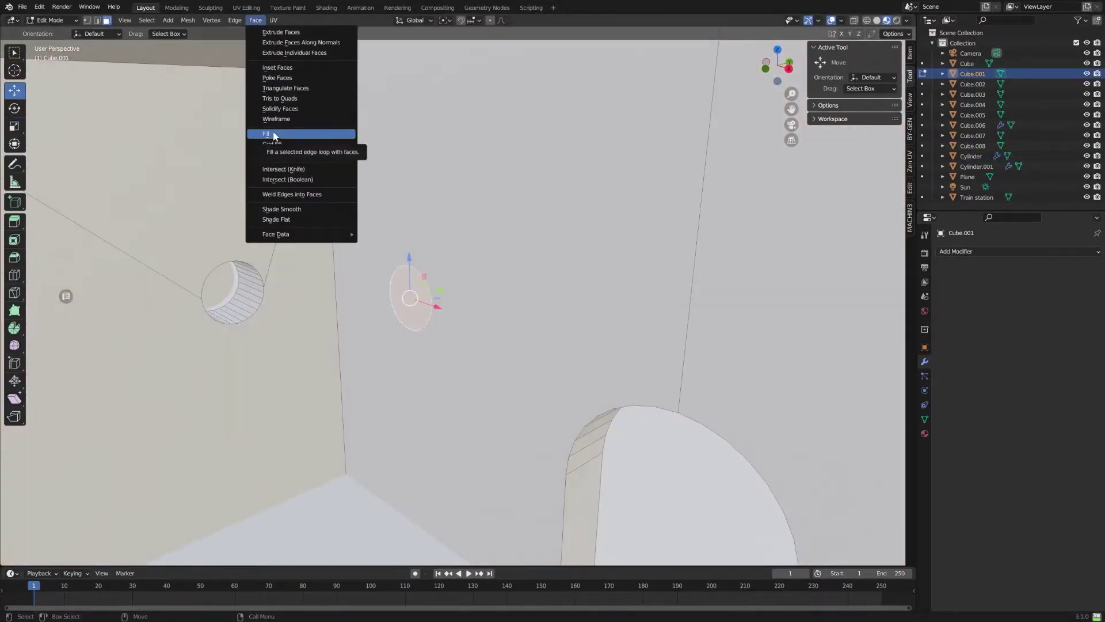
- Add an Array modifier to the window cutter and slide it along the wall
left_click(978, 251)
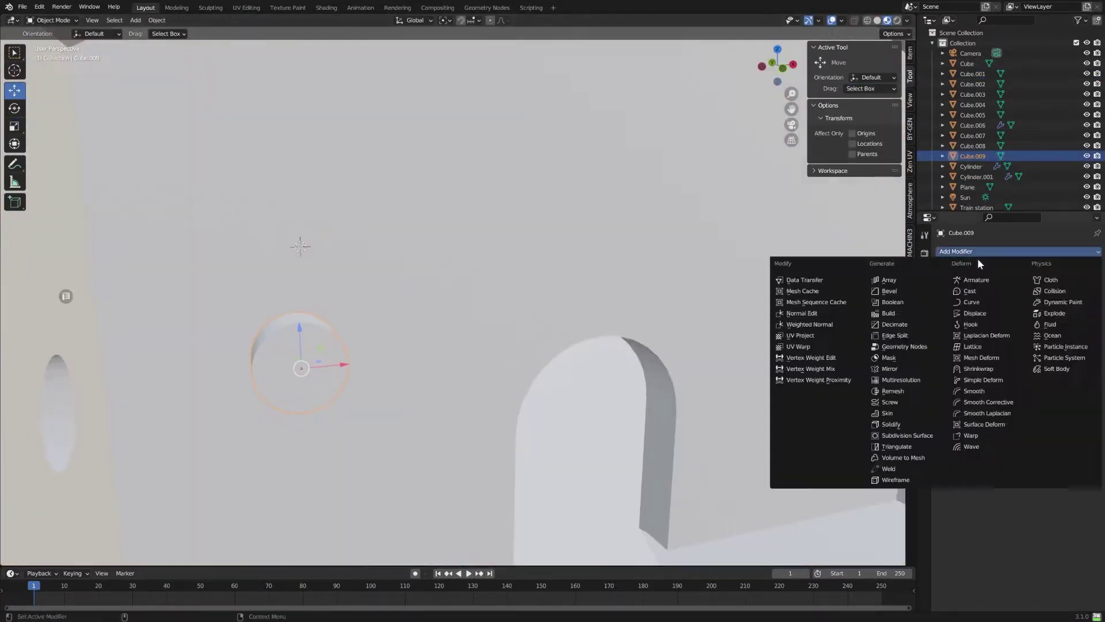
left_click(814, 279)
key("g")
left_click(956, 251)
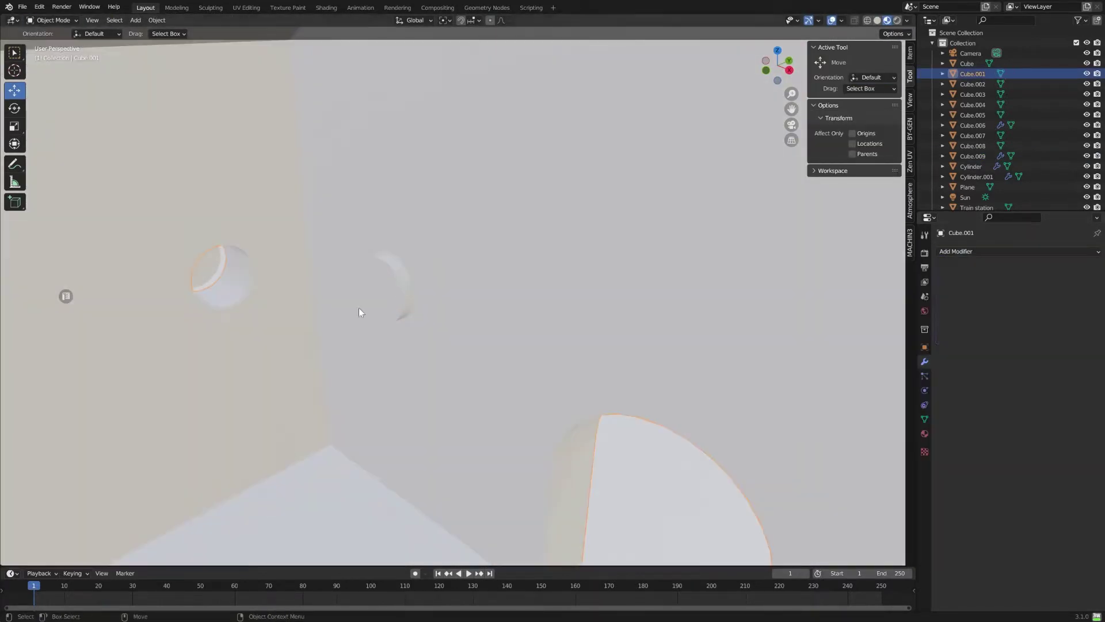
- Inspect the cut window holes from several angles, toggling X-ray see-through view
scroll(600, 382, "up", 4)
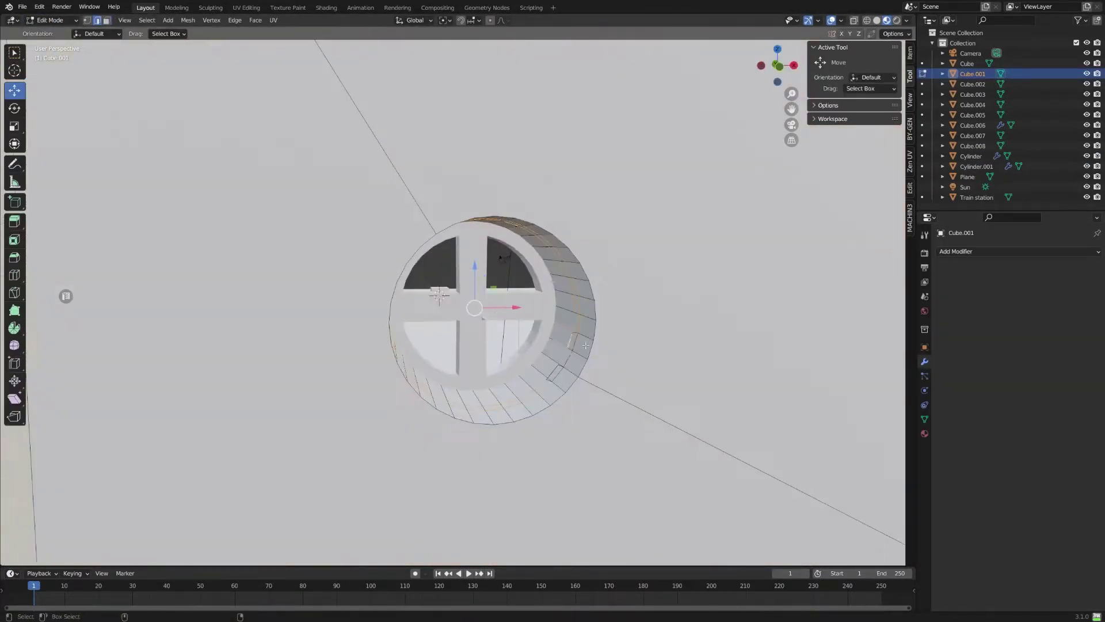
middle_click_drag(526, 438, 490, 470)
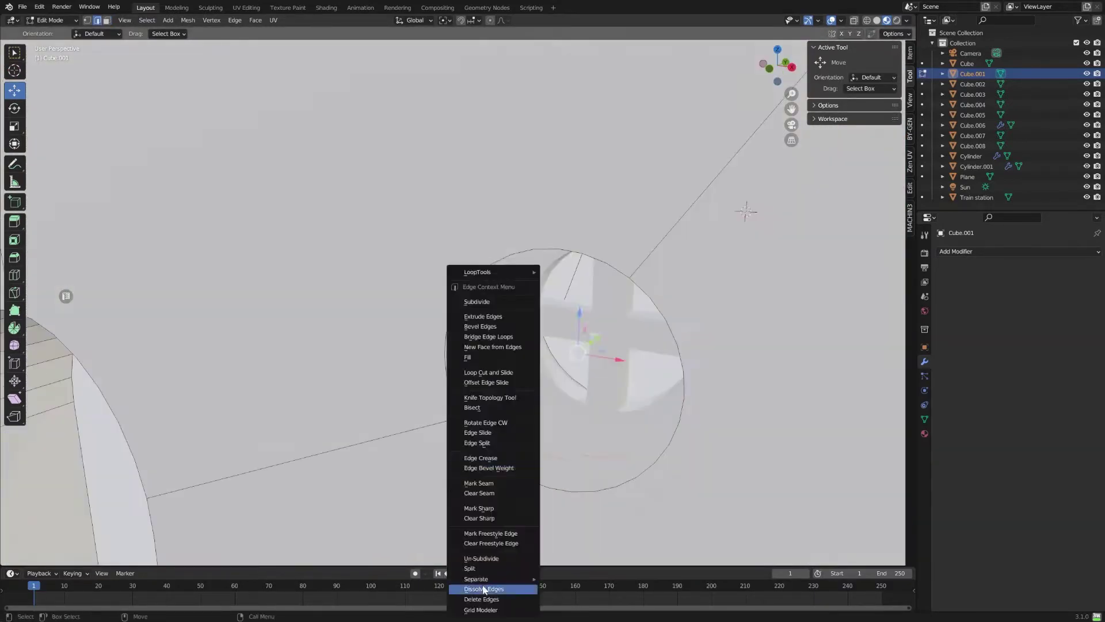
scroll(648, 129, "down", 3)
mouse_move(648, 129)
middle_mouse_down()
mouse_move(451, 305)
mouse_move(481, 335)
middle_mouse_up()
key("alt+z")
key("shift+z")
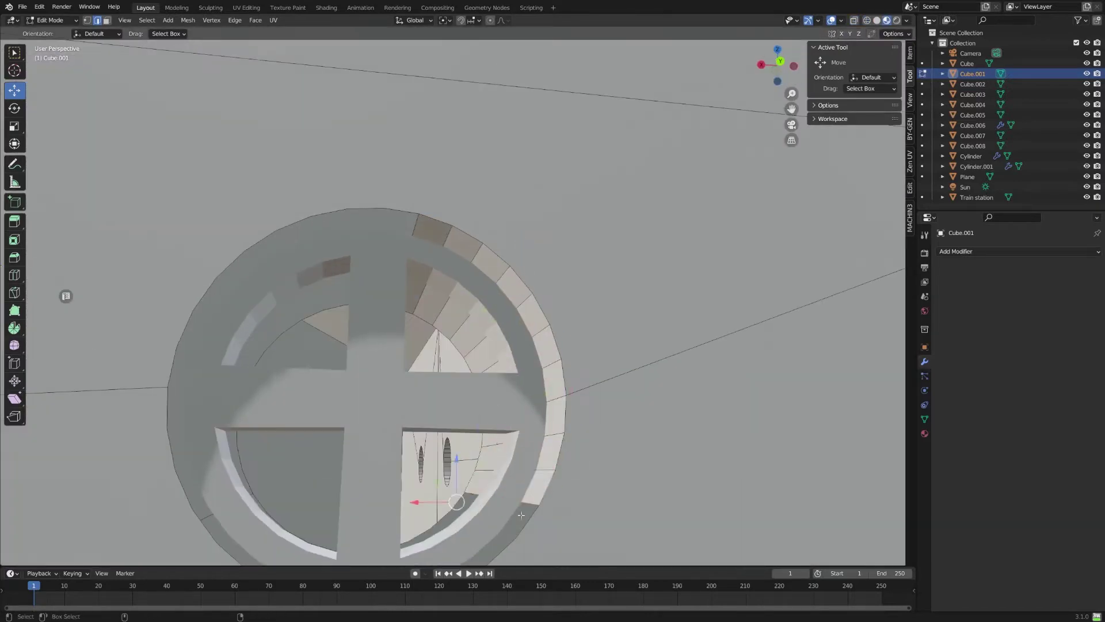
middle_click_drag(521, 515, 405, 481)
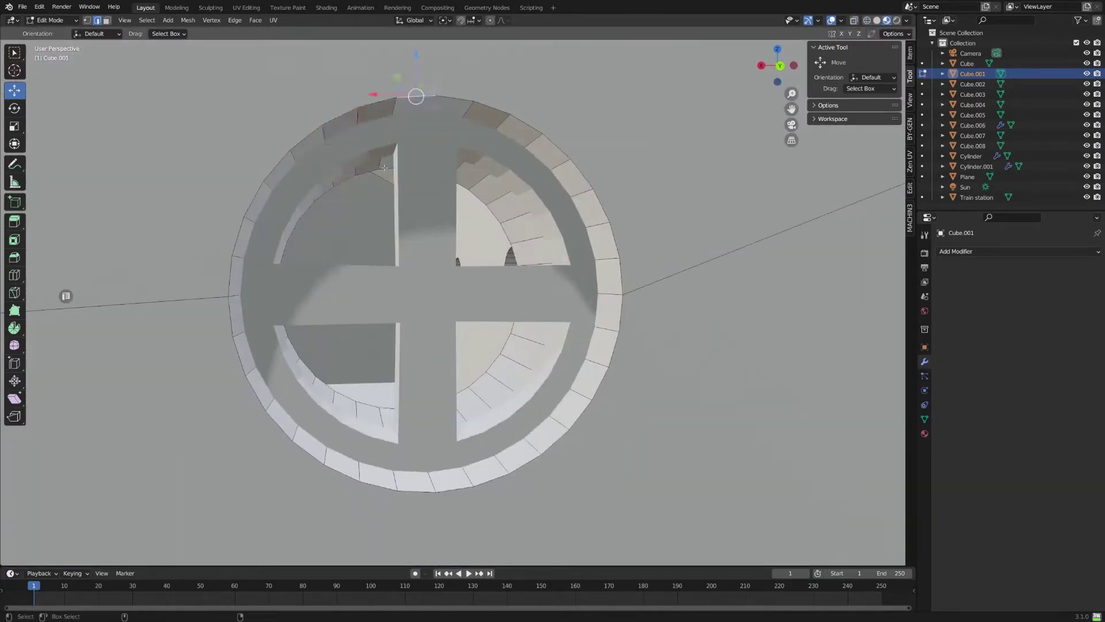
middle_click_drag(384, 167, 583, 429)
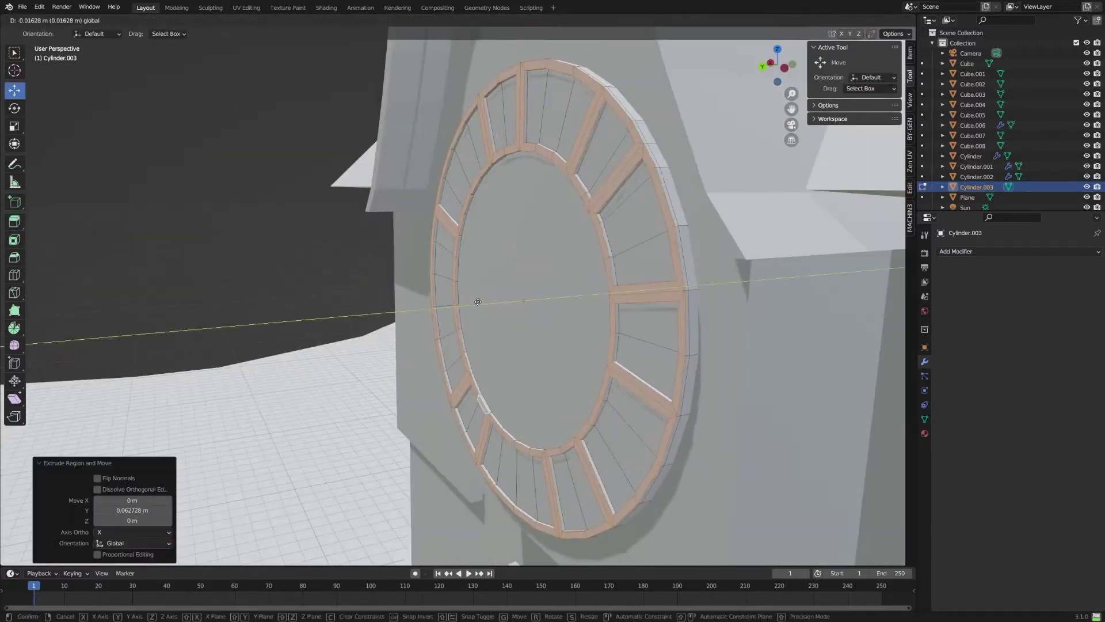
- Orbit the view to look straight into the clock opening
middle_click_drag(505, 305, 538, 272)
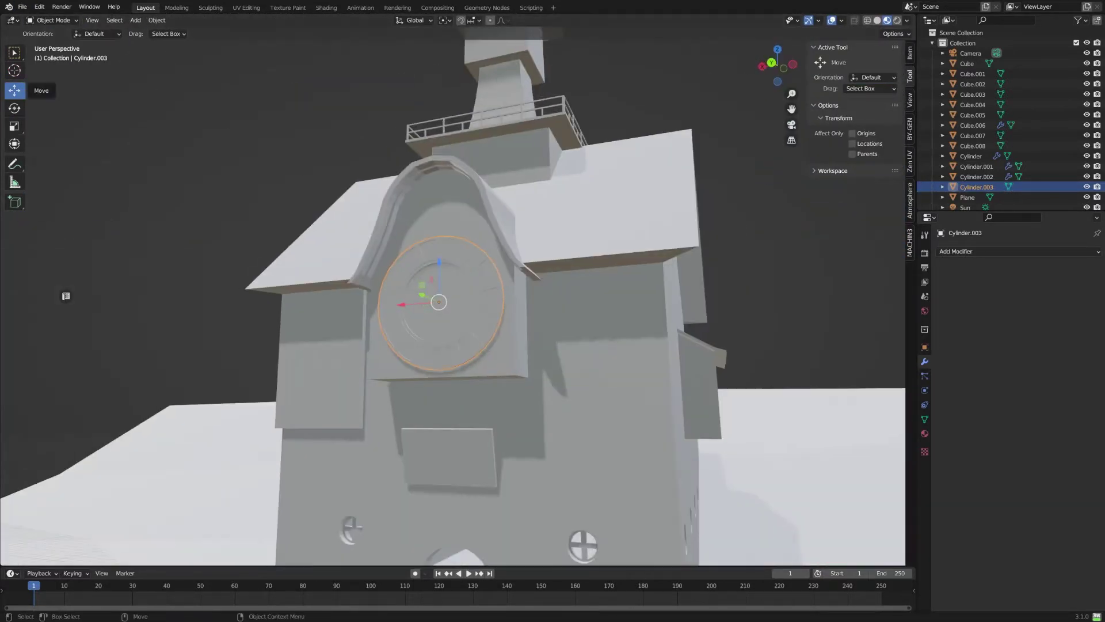
- Open the render settings in the Properties panel
left_click(924, 253)
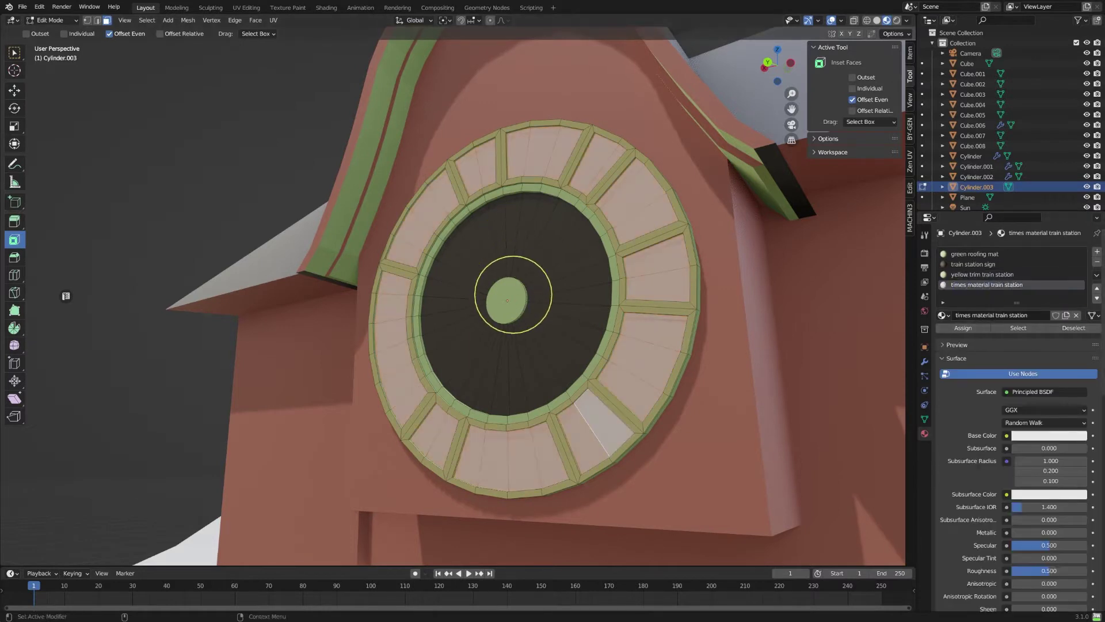
- Make the clock panels pink, then select the ground plane beside the station
left_click(1048, 435)
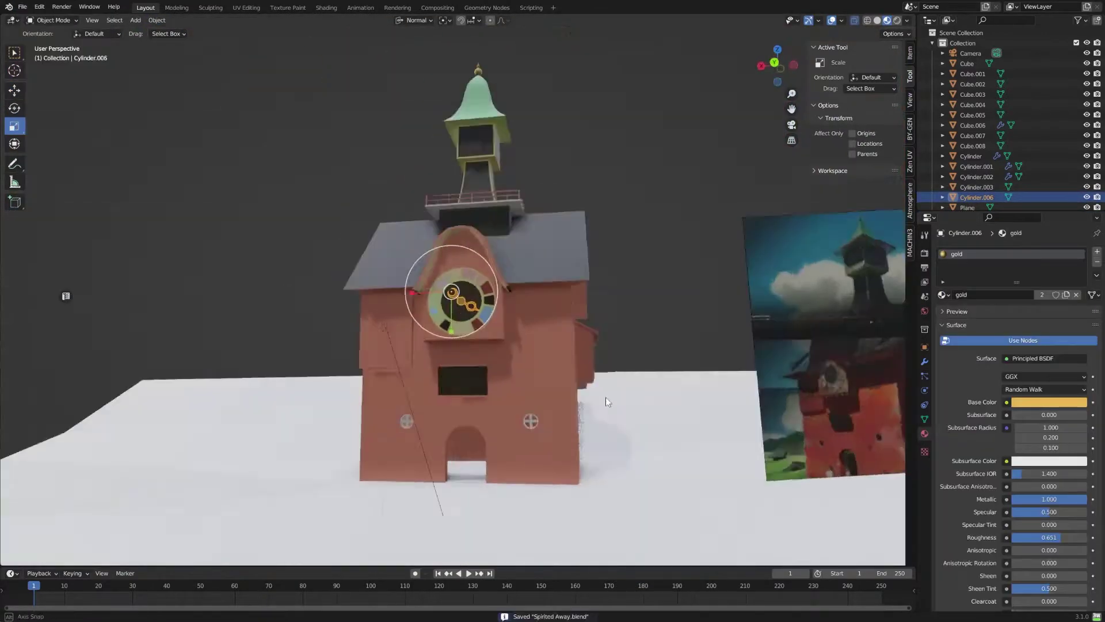
left_click(607, 401)
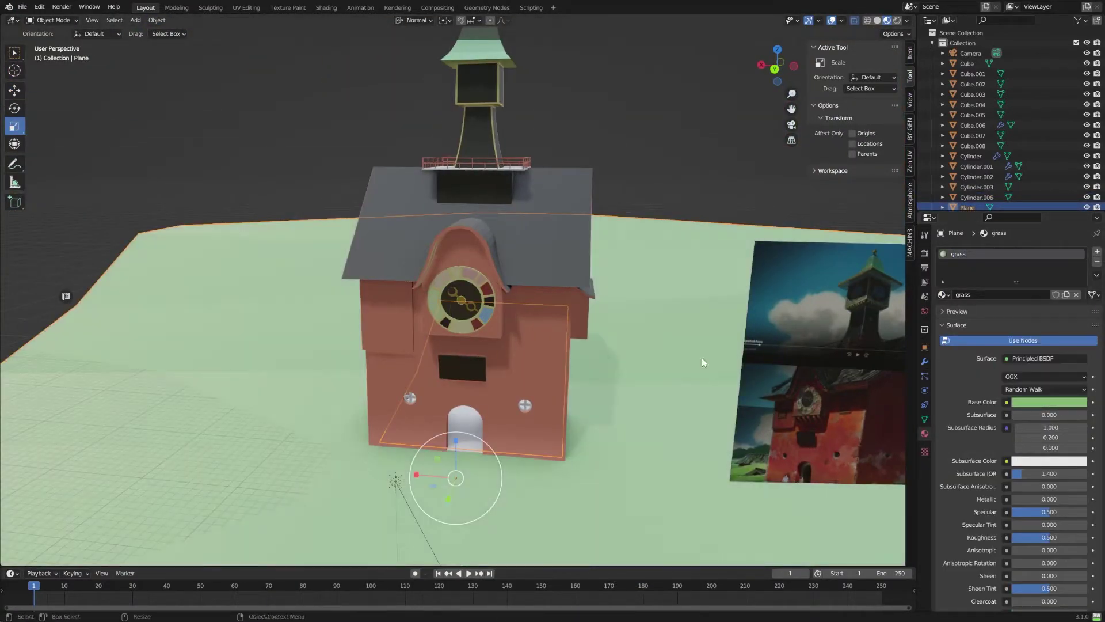
middle_click_drag(593, 405, 577, 409)
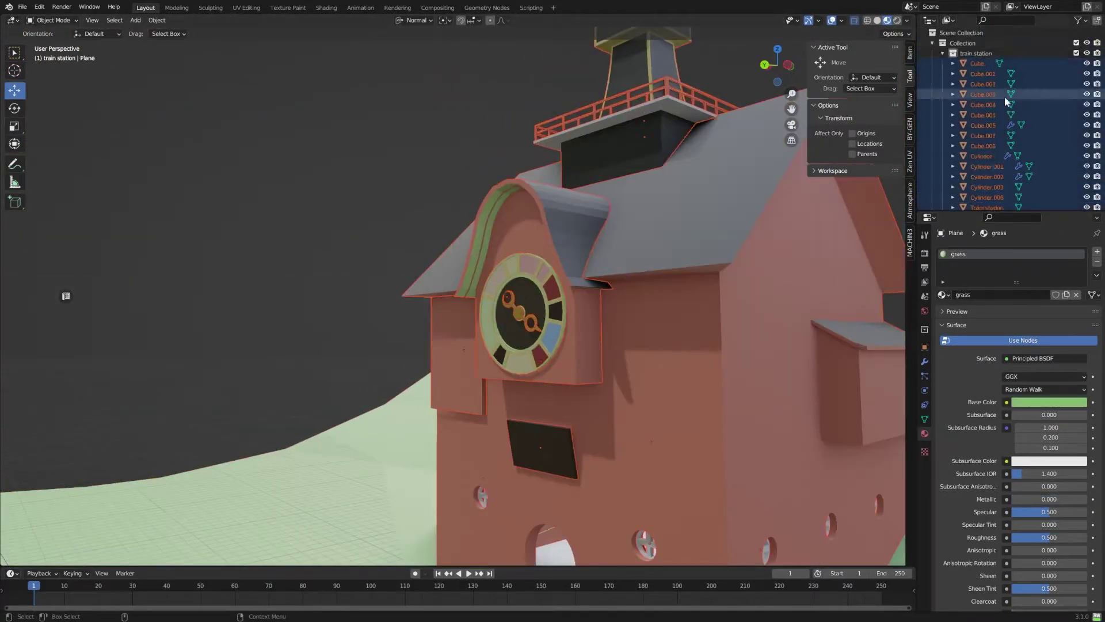
- Select all objects in the train station collection and view the ground beside the reference image
scroll(996, 144, "down", 3)
left_click(985, 170)
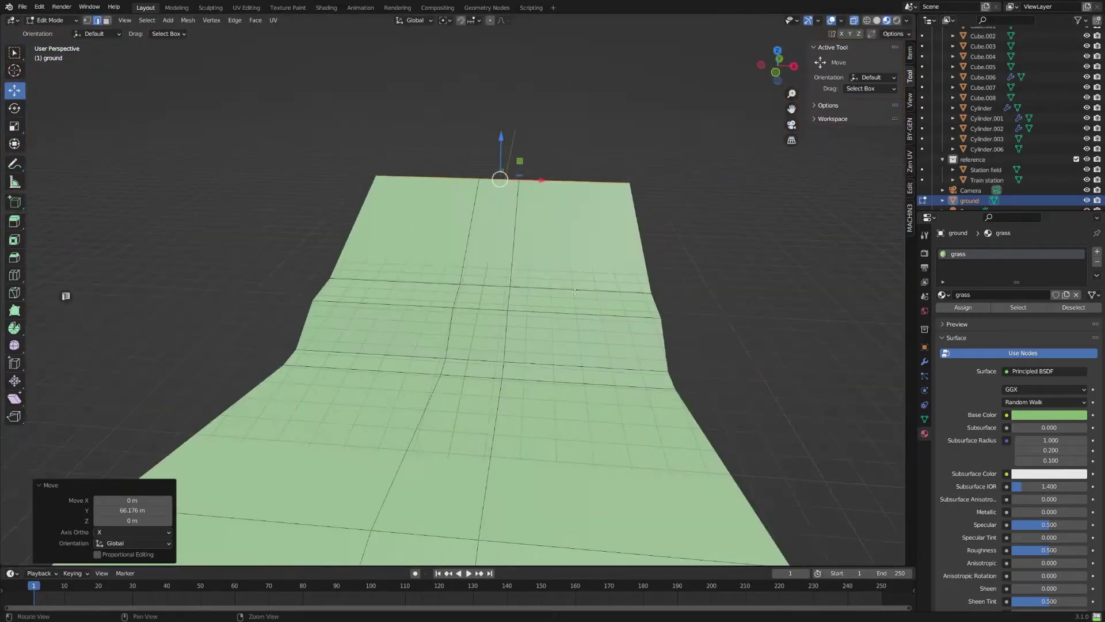
middle_click_drag(575, 291, 506, 402)
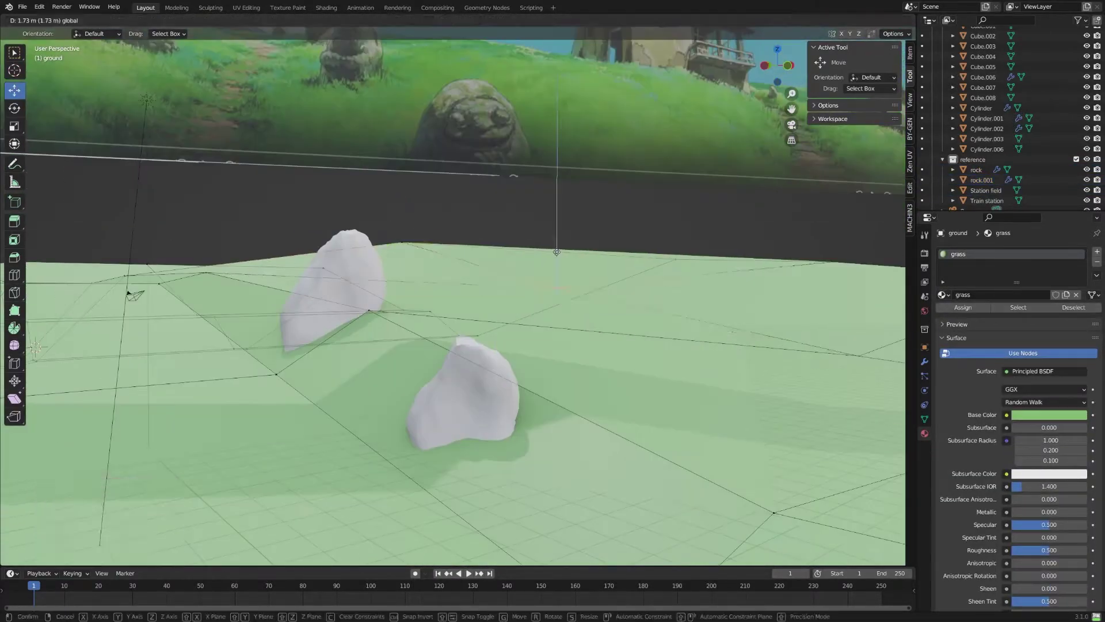
- Open the rock's object context menu to duplicate it
right_click(517, 307)
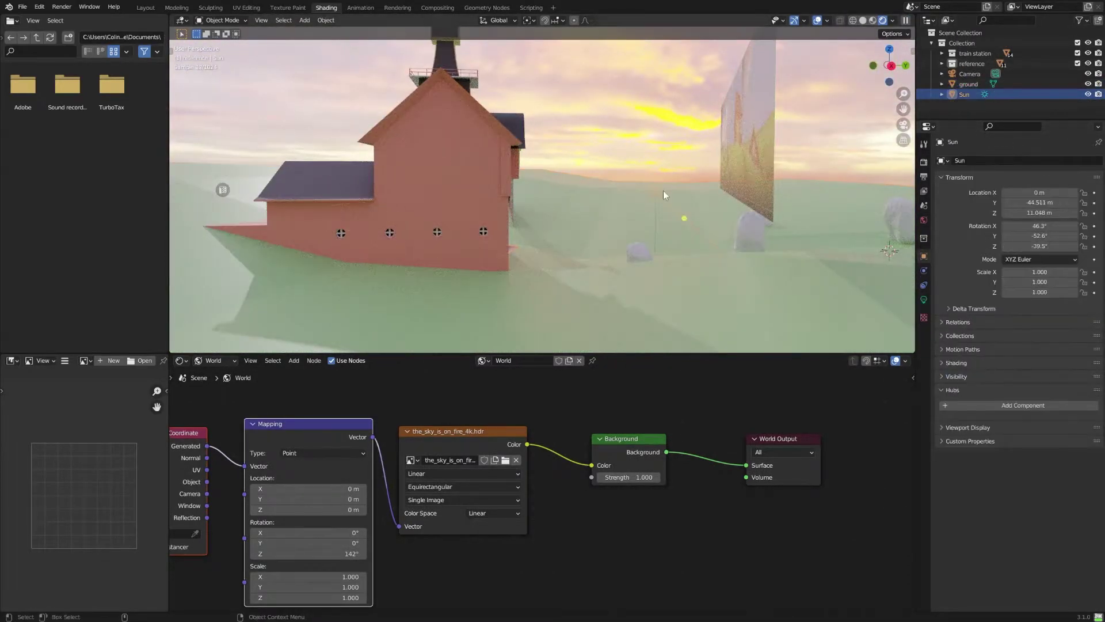
- Rotate the Sun light to about -60 degrees on Z
left_click_drag(1039, 246, 1019, 246)
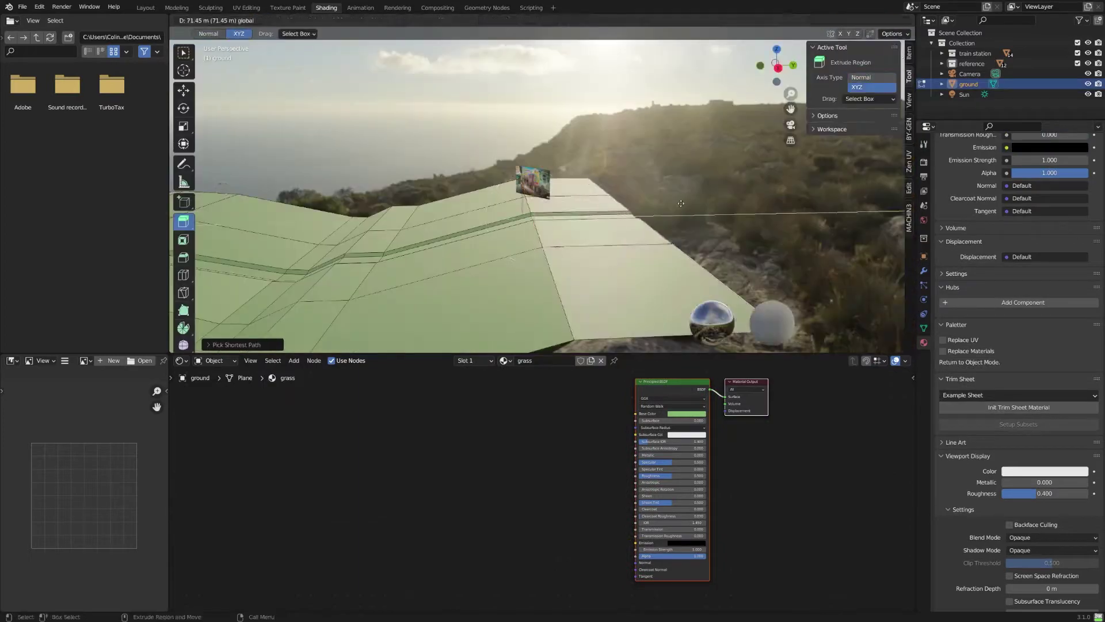
- Confirm the extruded ground-plane edge and orbit to a new angle
left_click(680, 203)
middle_click_drag(681, 203, 617, 262)
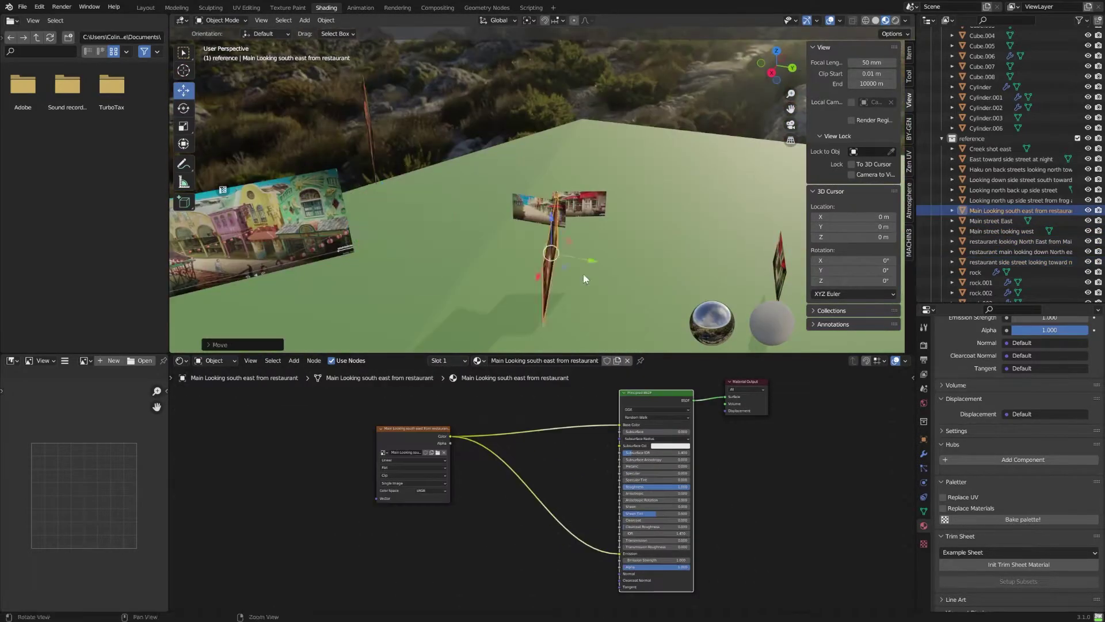
- Rotate the town-rooftops reference plane to a new angle over the ground
middle_click_drag(585, 279, 439, 152)
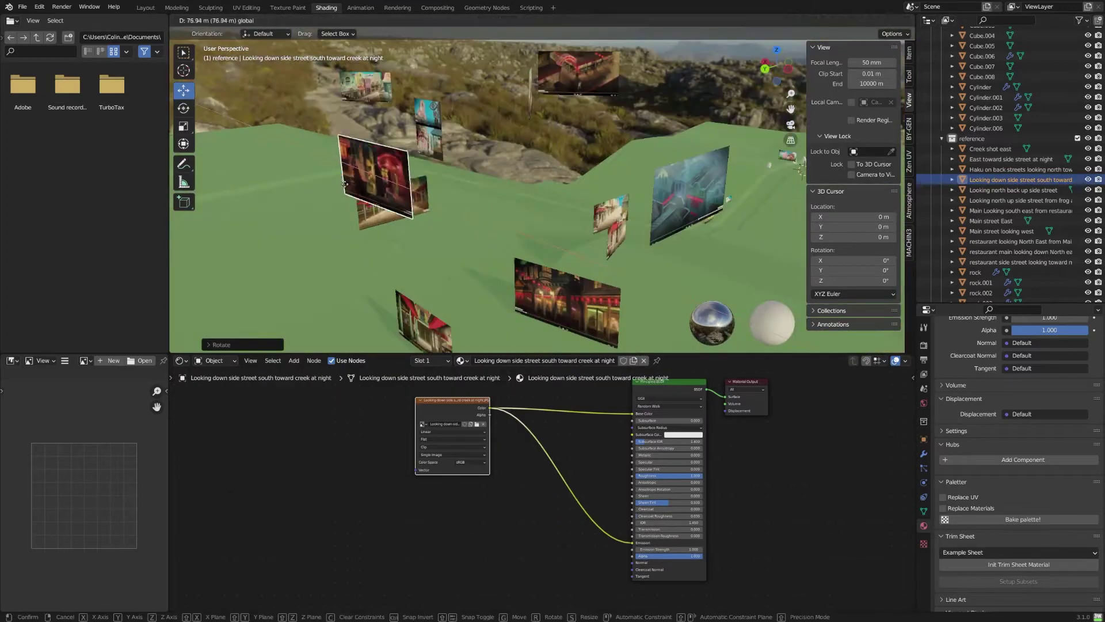
mouse_move(619, 292)
middle_mouse_down()
mouse_move(628, 229)
mouse_move(639, 241)
mouse_move(723, 160)
mouse_move(675, 245)
middle_mouse_up()
middle_click_drag(716, 174, 642, 219)
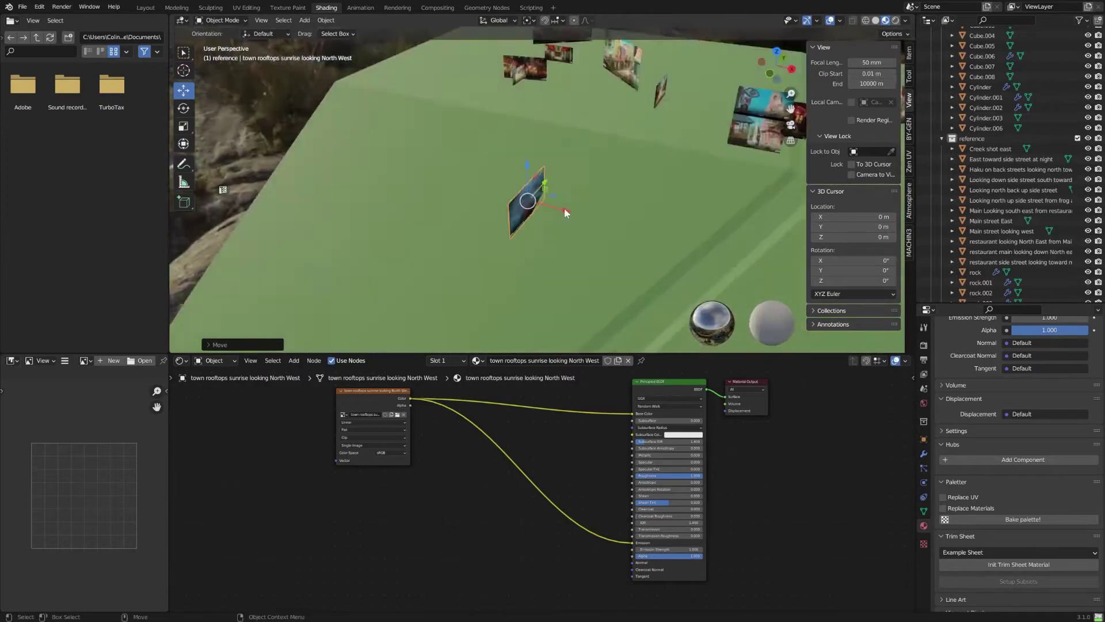
mouse_move(633, 174)
middle_mouse_down()
mouse_move(656, 173)
mouse_move(637, 274)
mouse_move(665, 241)
middle_mouse_up()
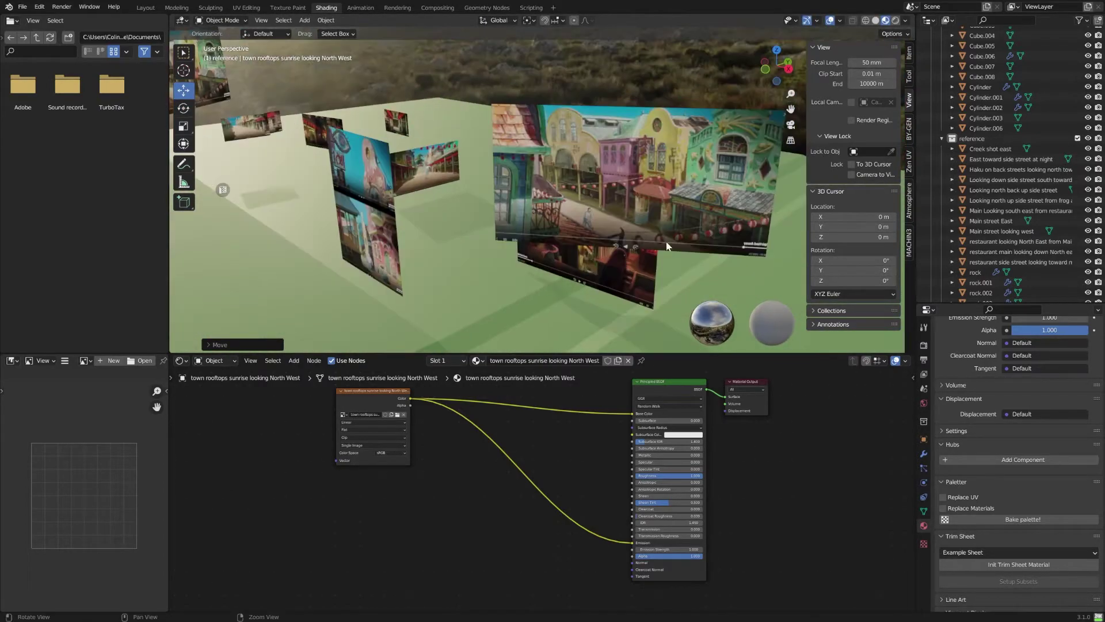
scroll(665, 241, "up", 3)
scroll(544, 247, "up", 3)
left_click_drag(515, 248, 571, 260, "alt")
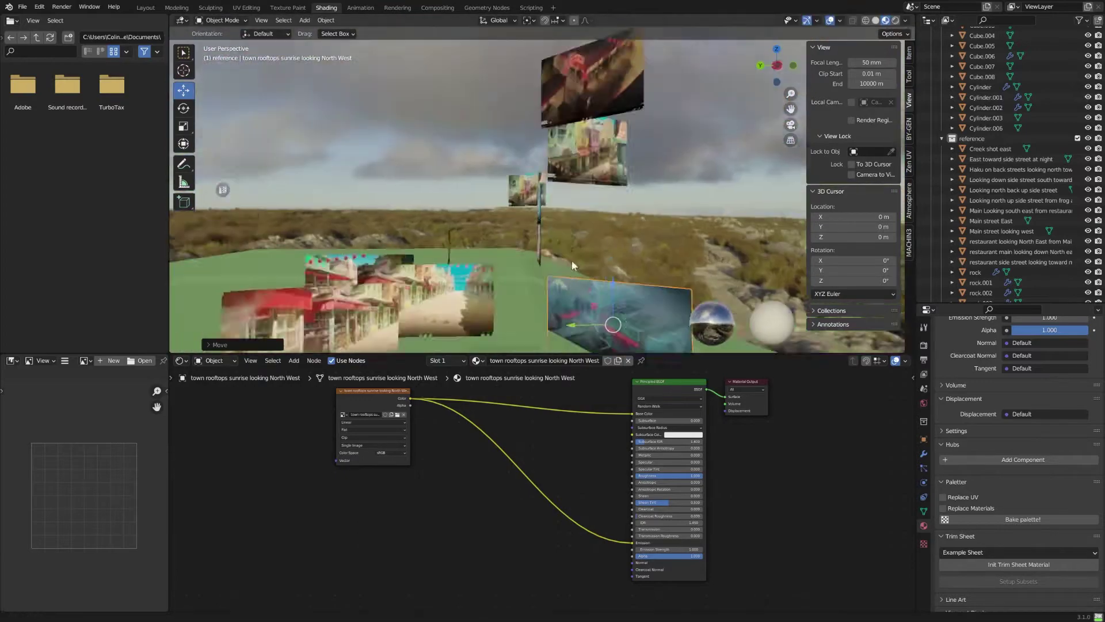
key("e")
mouse_move(665, 237)
left_mouse_down("alt")
mouse_move(469, 199)
mouse_move(647, 232)
left_mouse_up("alt")
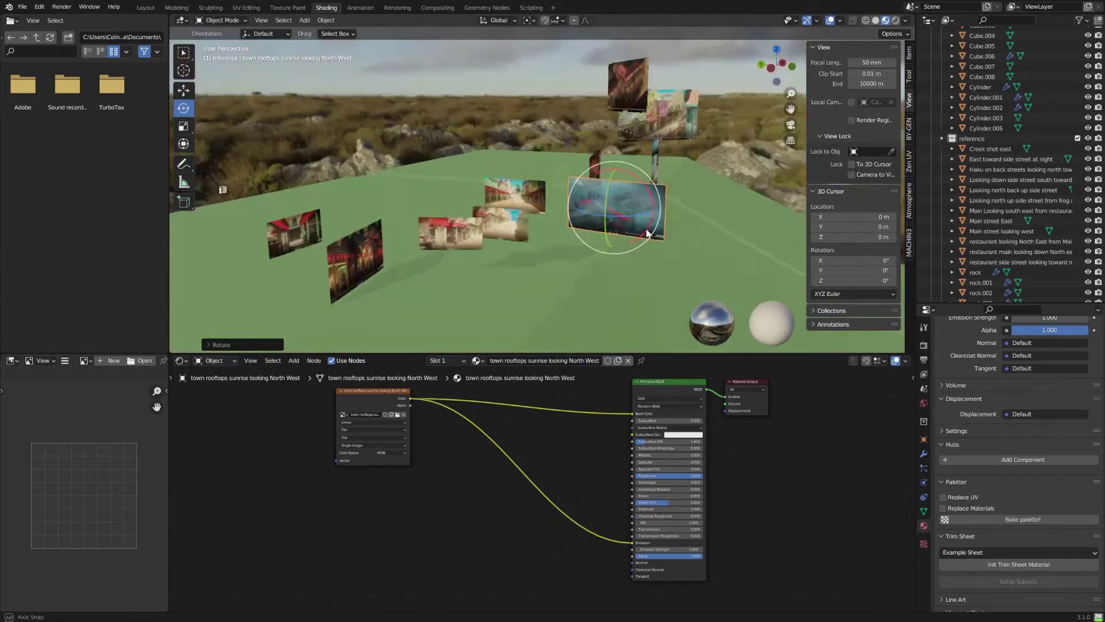
left_click(603, 243)
- Select the three night side-street reference planes and move them to new positions
scroll(612, 233, "up", 3)
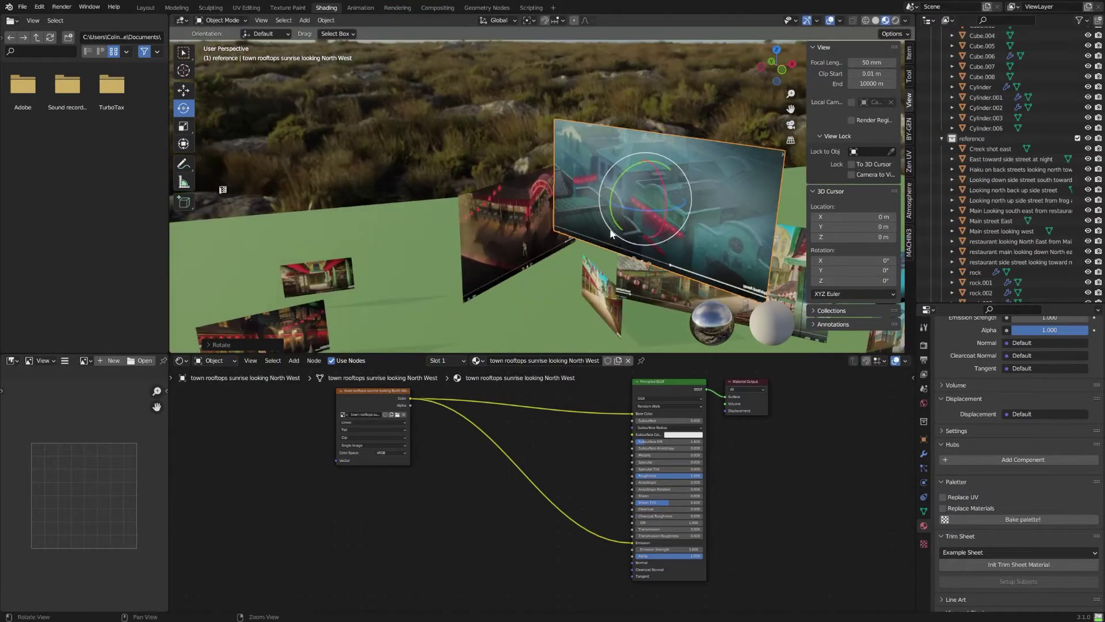
left_click(644, 205)
left_click_drag(644, 204, 518, 230, "alt")
scroll(518, 231, "up", 3)
left_click(449, 230)
key("w")
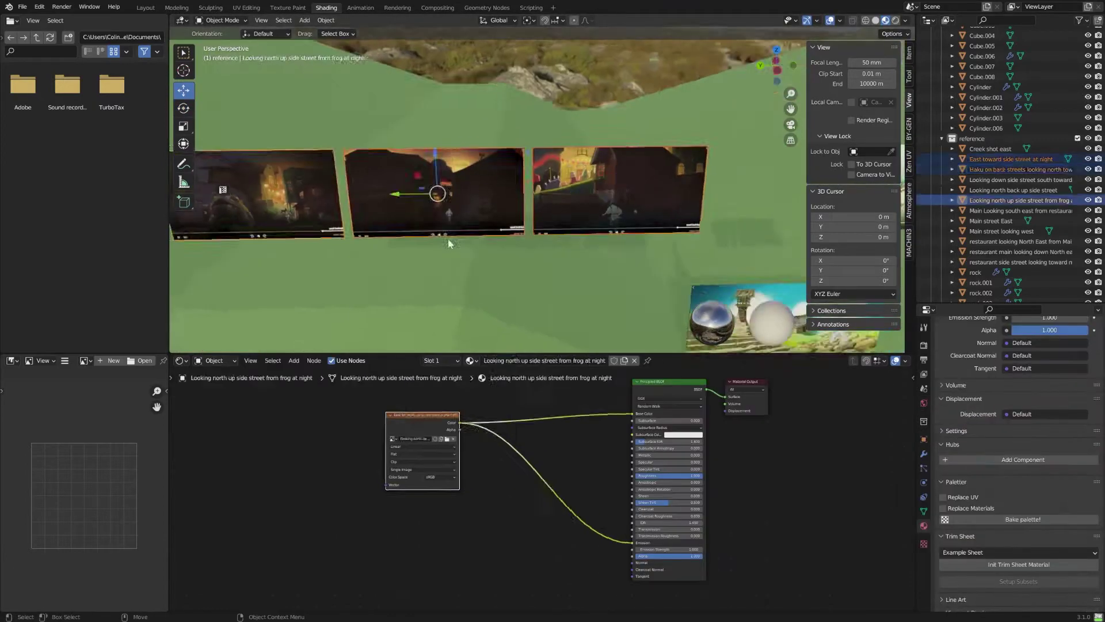
left_click_drag(450, 243, 662, 115, "alt")
key("r")
- Select and move the Haku back-streets and East side-street night planes
left_click_drag(726, 278, 610, 170, "alt")
left_click(610, 170)
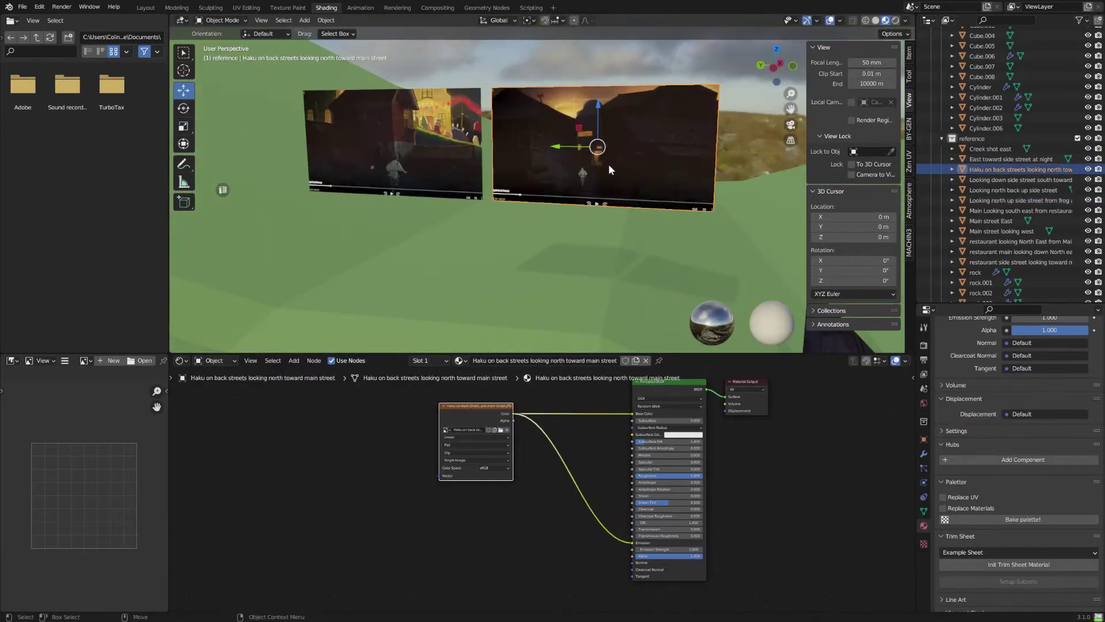
left_click_drag(658, 85, 437, 271, "alt")
left_click(438, 271)
key("w")
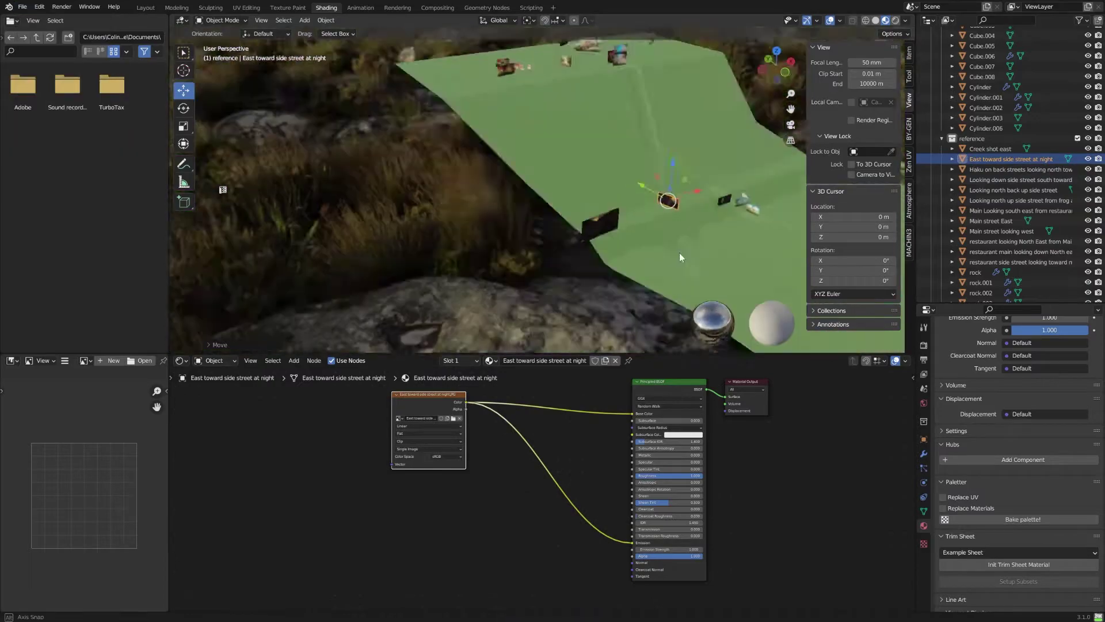
left_click_drag(594, 229, 633, 173, "alt")
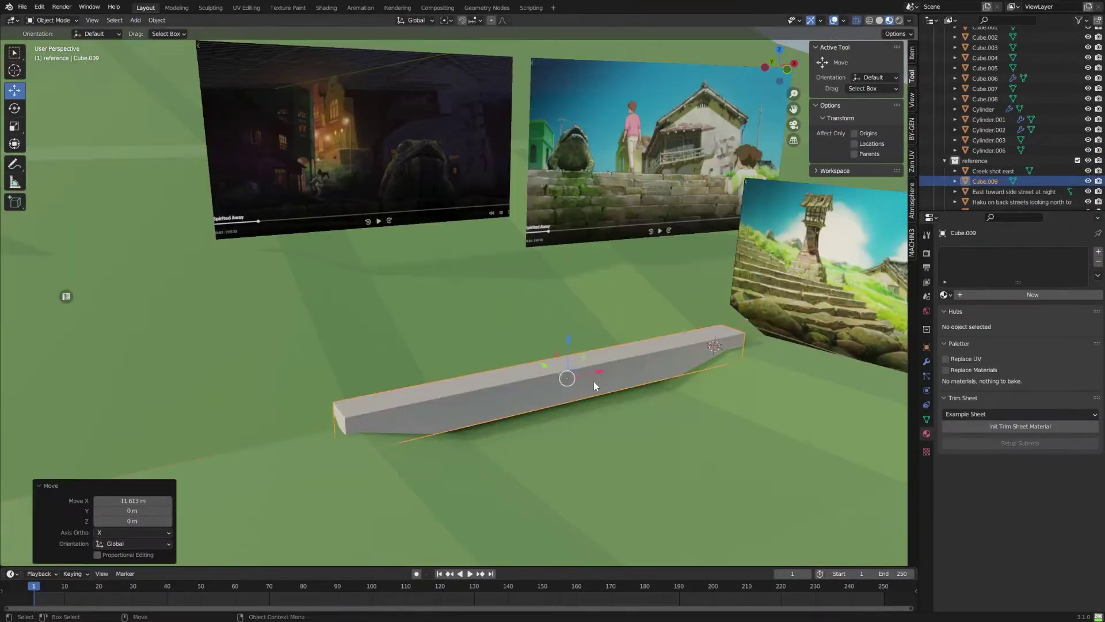
- Duplicate the arrayed stair flight and place the copy beside the first along X
middle_click_drag(594, 382, 518, 322)
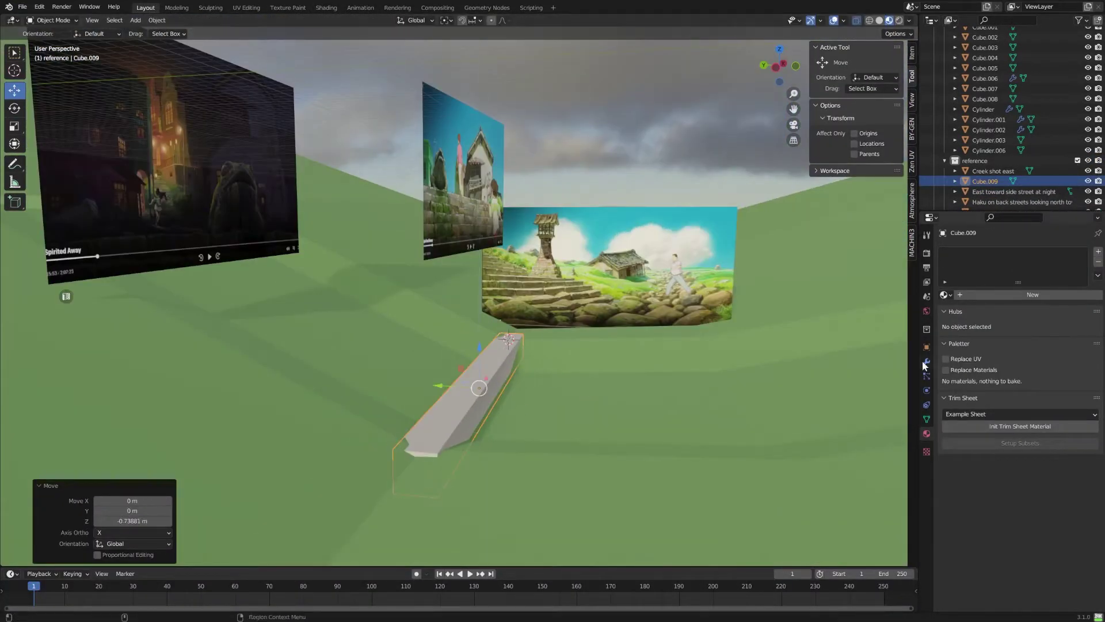
left_click(926, 361)
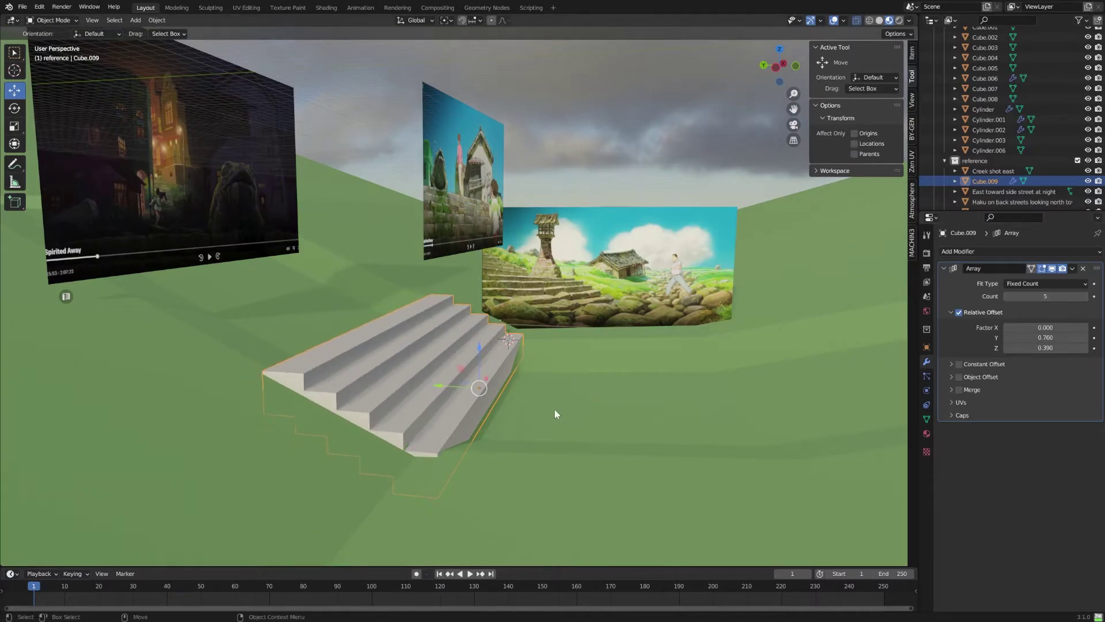
key("ctrl+z")
key("ctrl+z")
middle_click_drag(555, 413, 637, 435)
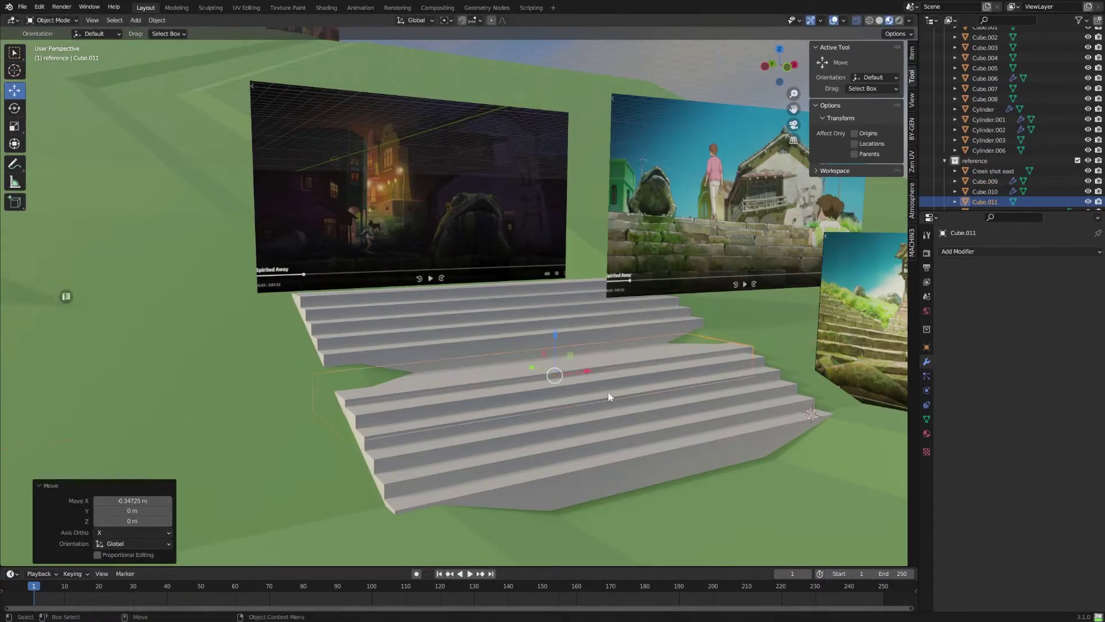
mouse_move(607, 391)
middle_mouse_down()
mouse_move(560, 436)
mouse_move(648, 296)
mouse_move(477, 349)
mouse_move(483, 293)
mouse_move(454, 440)
mouse_move(566, 416)
mouse_move(464, 368)
middle_mouse_up()
key("ctrl+z")
- Add a new cube at the 3D cursor and duplicate it along X
key("shift+a")
middle_click_drag(542, 408, 345, 437)
mouse_move(403, 345)
middle_mouse_down()
mouse_move(506, 407)
mouse_move(647, 414)
mouse_move(562, 370)
mouse_move(395, 431)
middle_mouse_up()
key("shift+d")
key("x")
key("Tab")
- Knife-cut the round window's edges into the red building's front wall
left_click(14, 292)
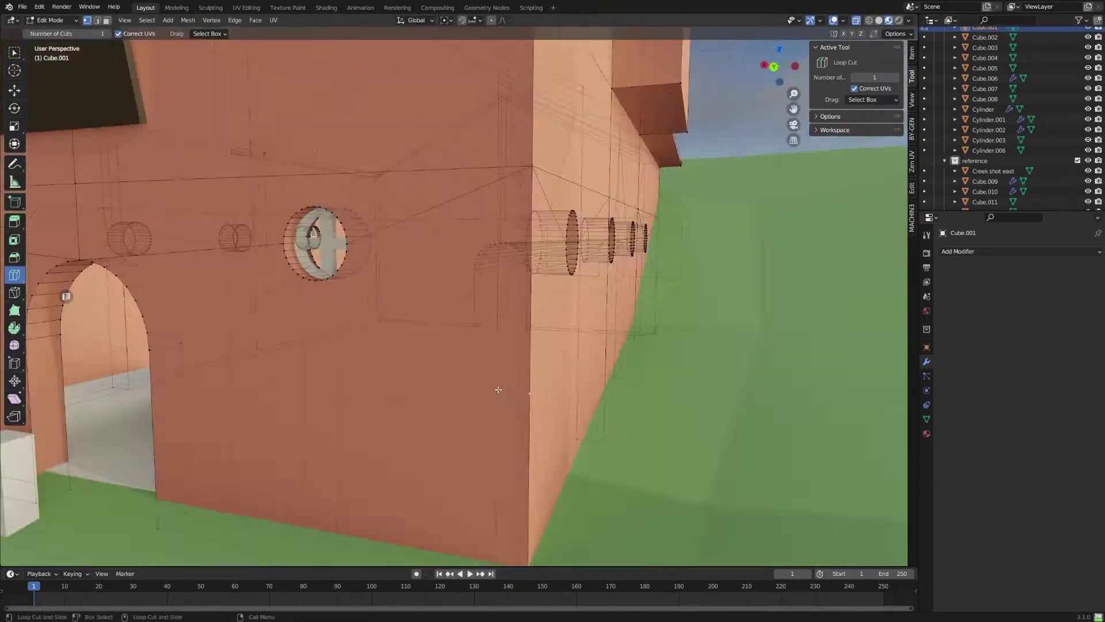
middle_click_drag(345, 345, 627, 354)
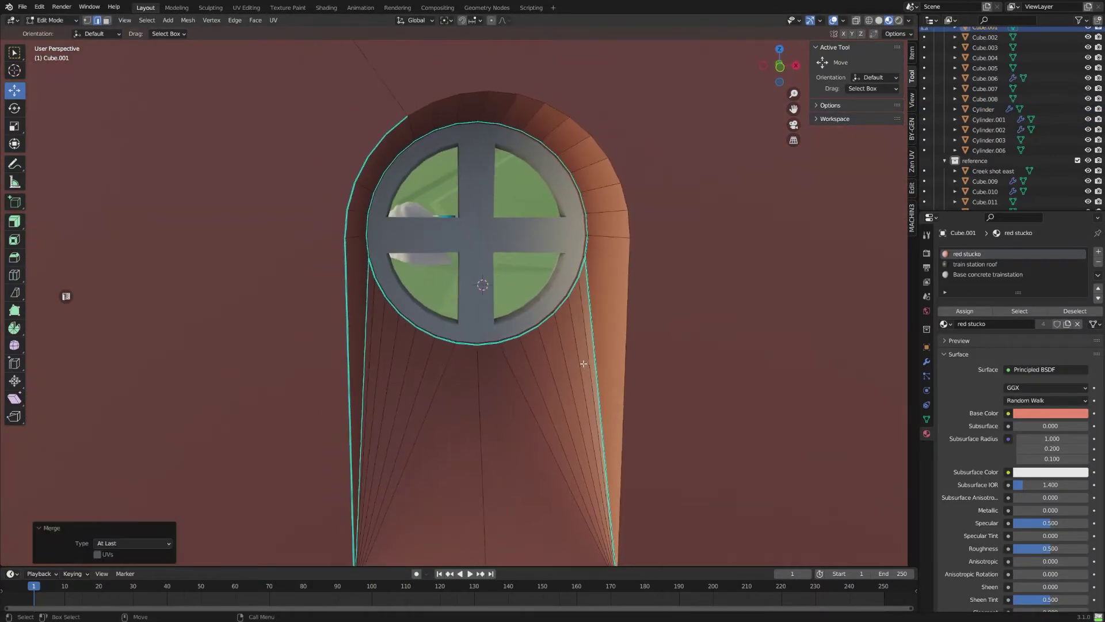
middle_click_drag(583, 363, 482, 374)
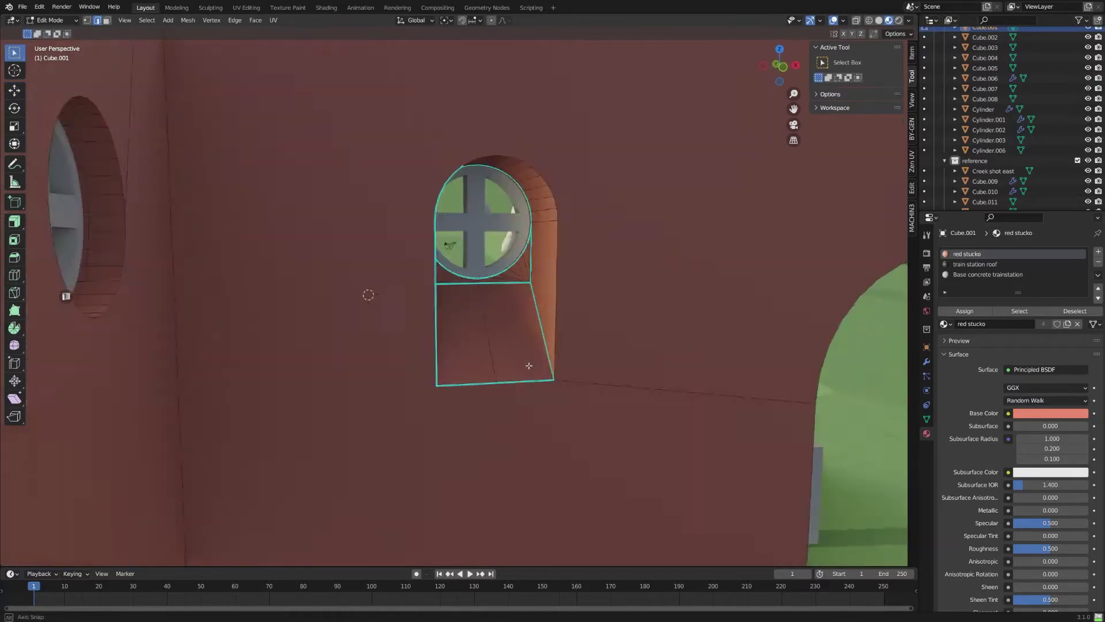
- Frame the window in vertex select with X-ray, seen from back orthographic view
key("KP_Decimal")
key("1")
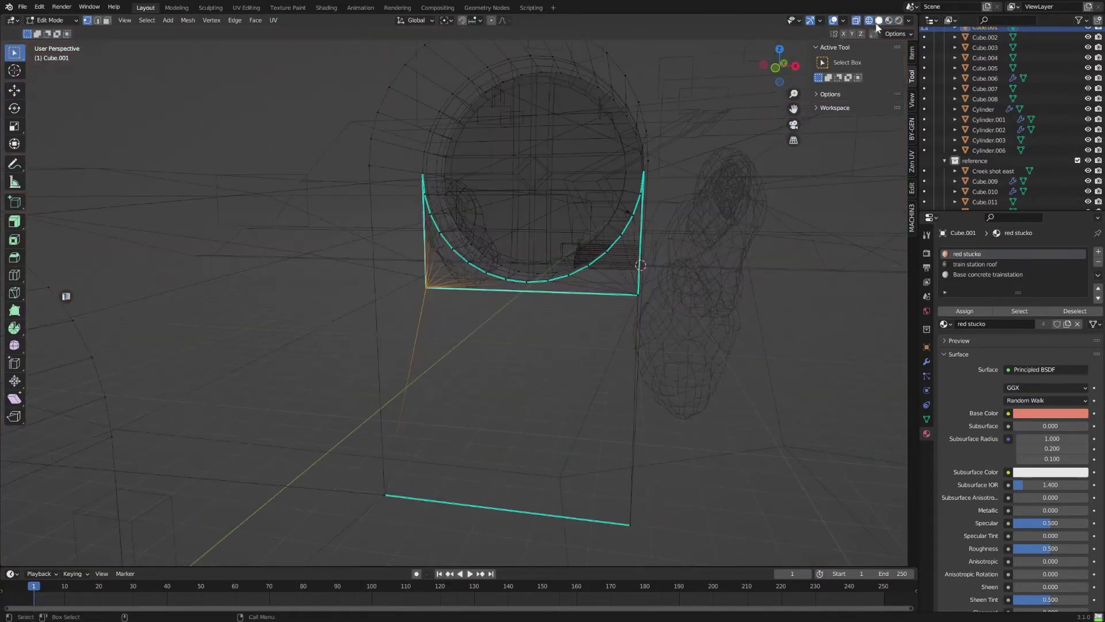
left_click(877, 23)
key("ctrl+KP_1")
key("shift+z")
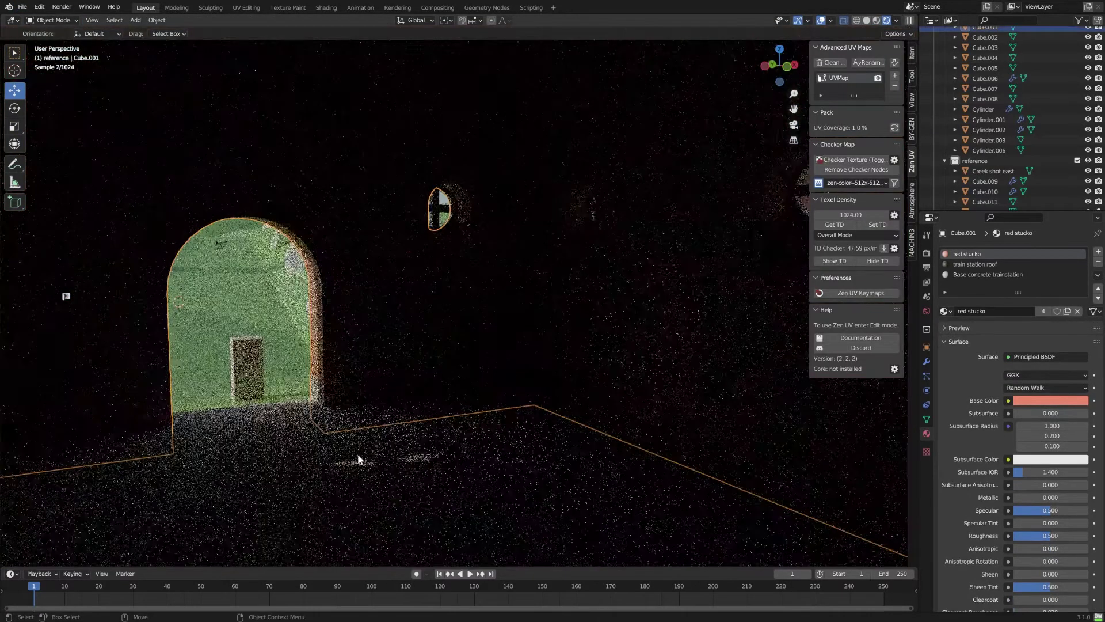
- Reduce the stairs' Array relative Z offset to 0.060
left_click(926, 253)
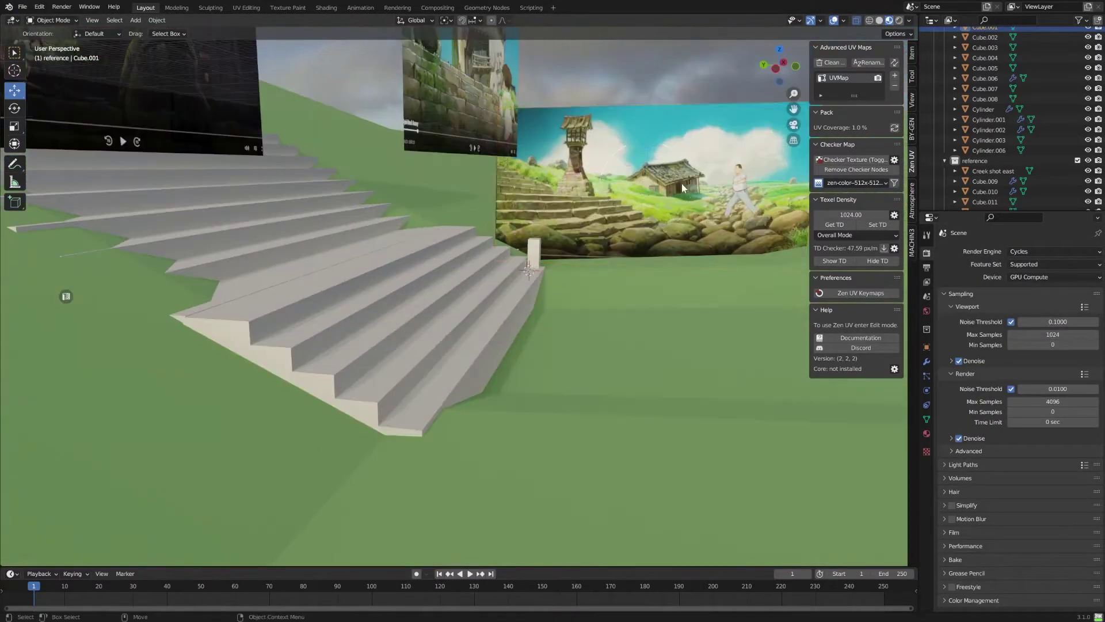
left_click_drag(681, 188, 693, 183)
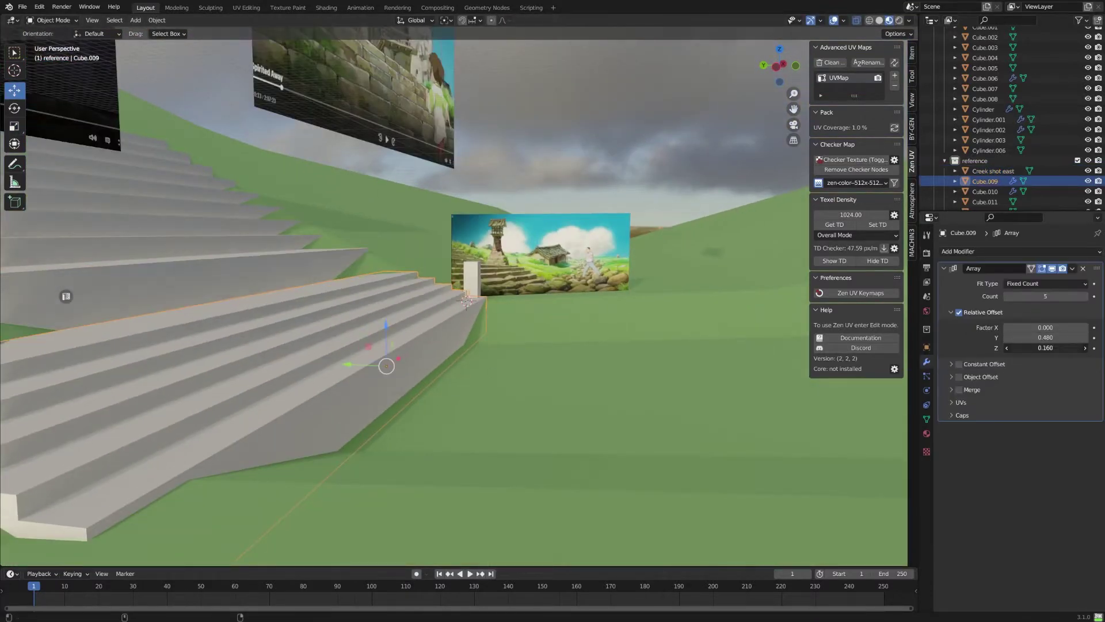
left_click(1006, 347)
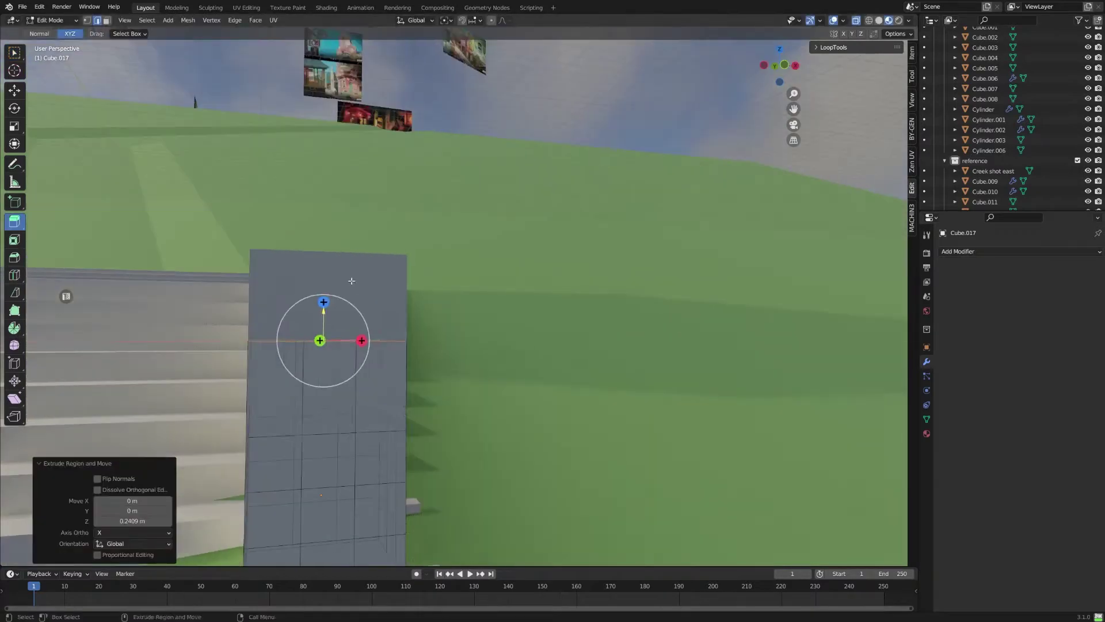
- Dissolve the stray edges running across the lantern's window frame
right_click(525, 521)
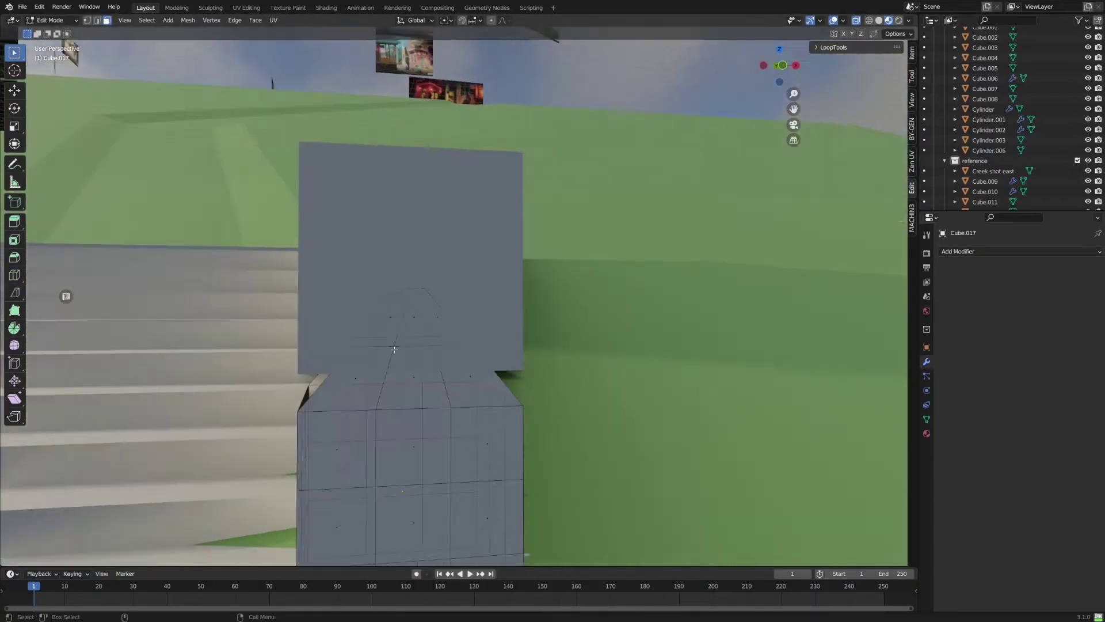
left_click(473, 351)
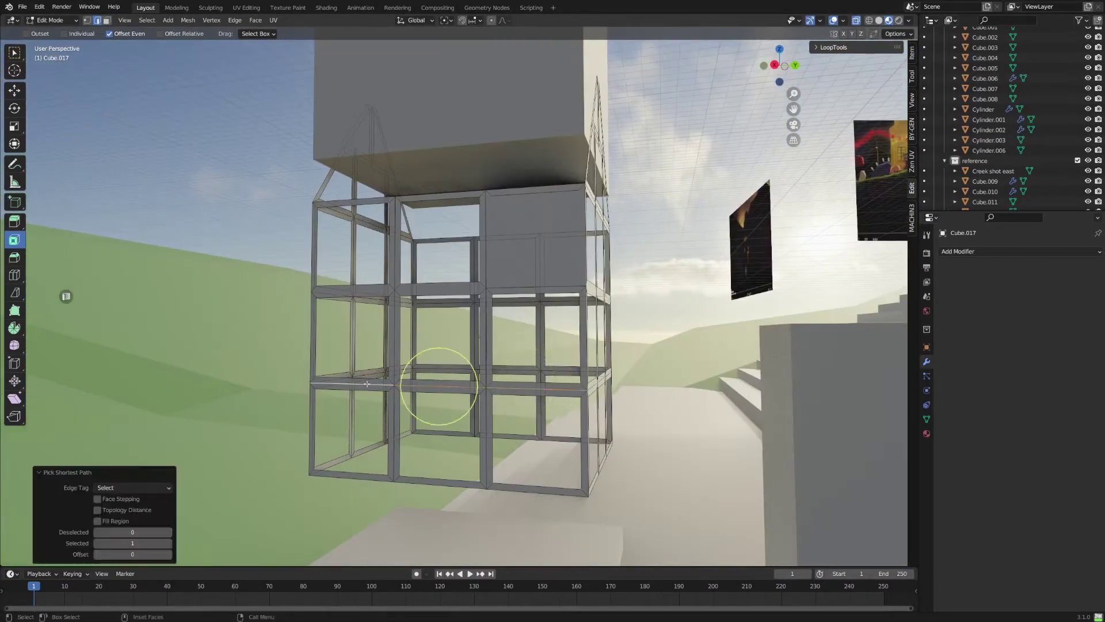
left_click(443, 327, "ctrl")
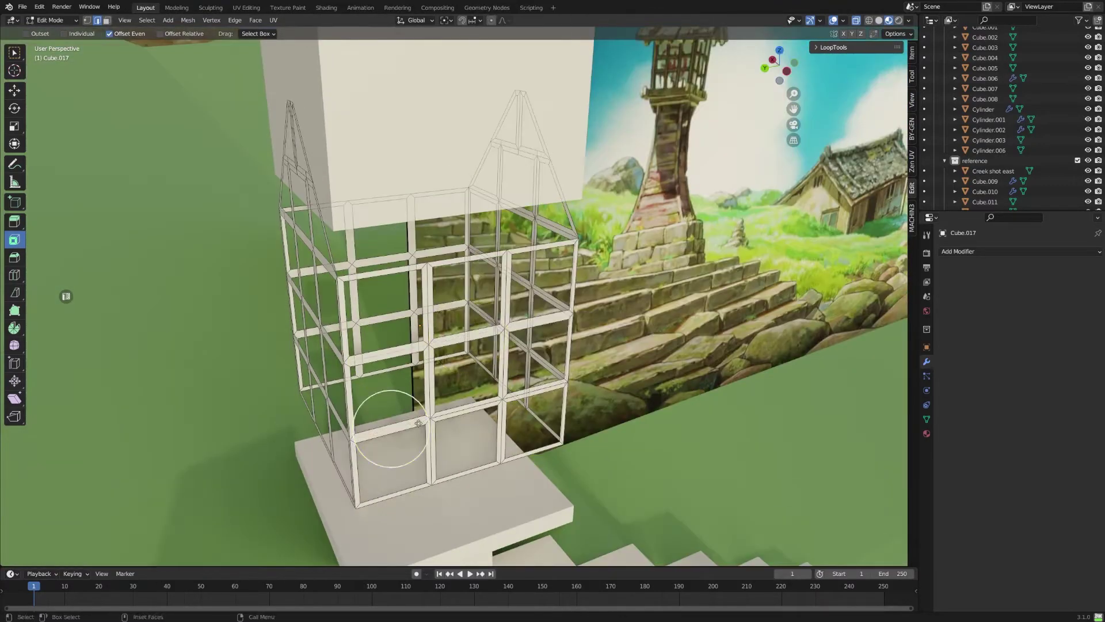
right_click(502, 441)
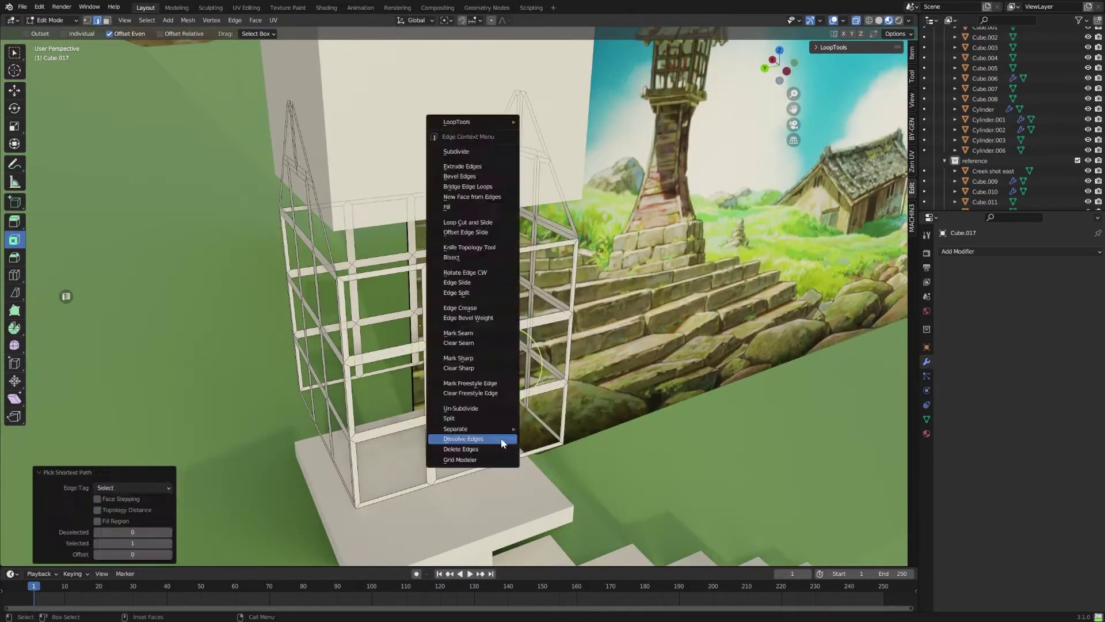
left_click(503, 439)
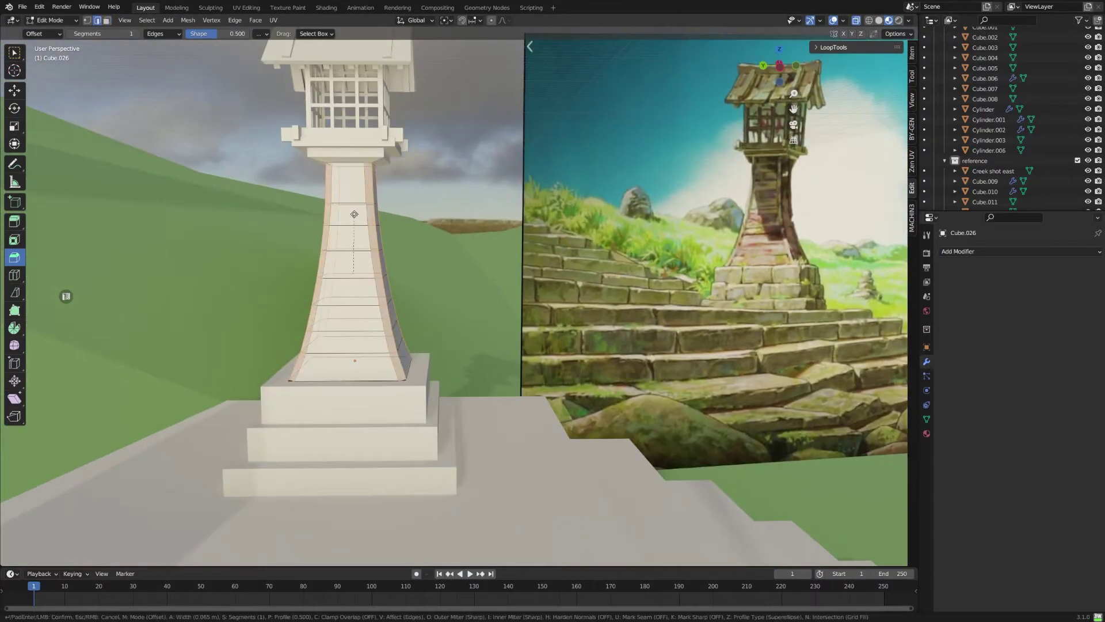
- Confirm the post's bevel and give it a reddish-brown Town Entrance Red paint material
left_click(354, 214)
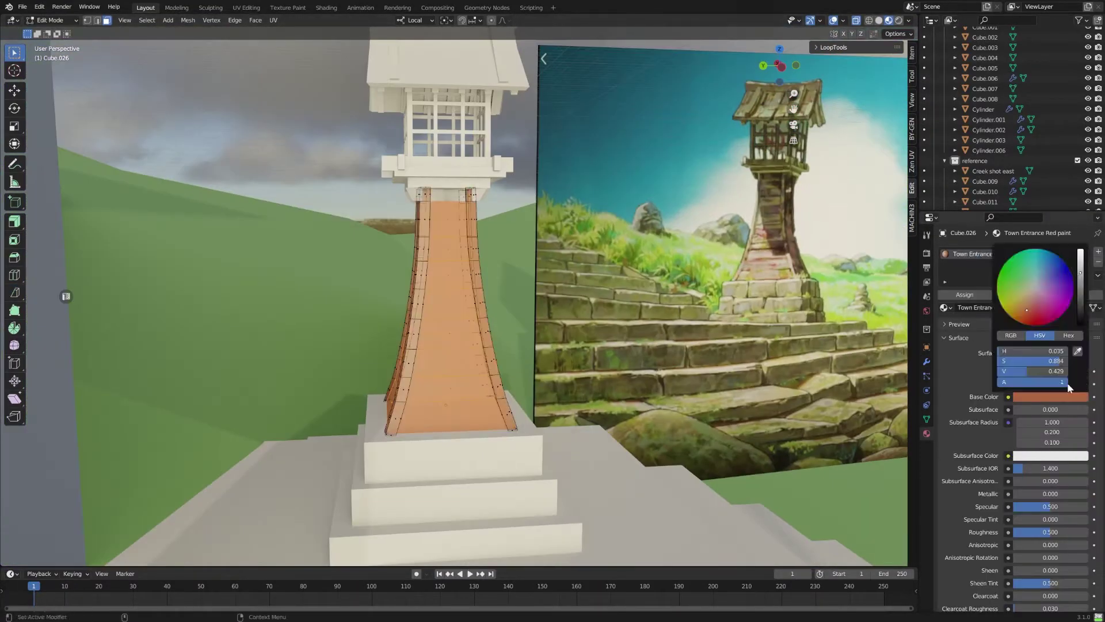
left_click(1100, 254)
left_click(1076, 414)
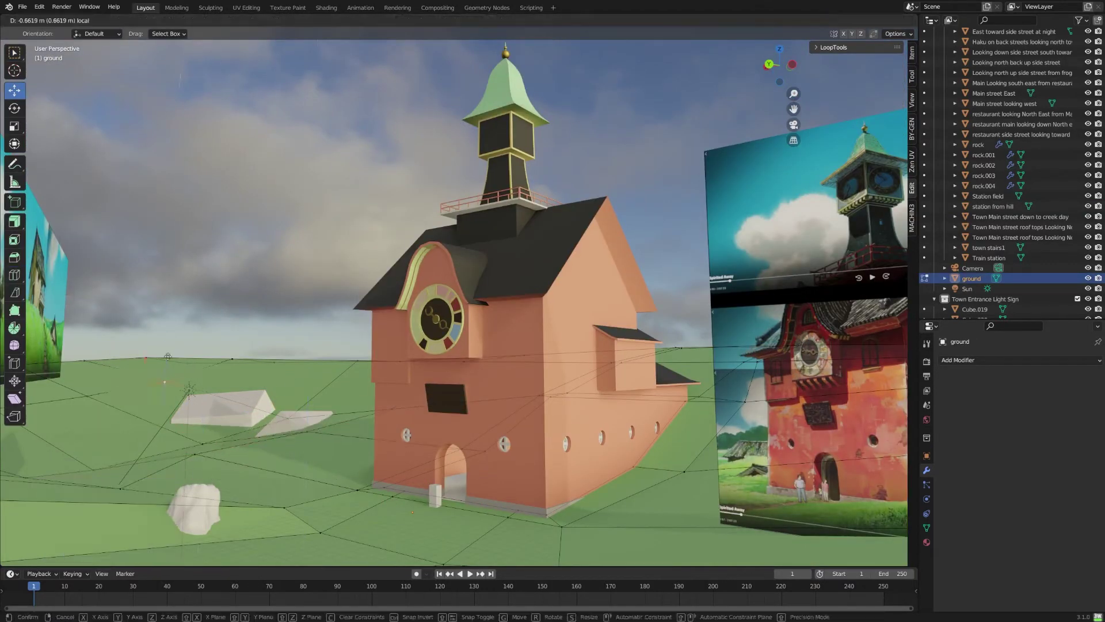
- Lower a grass ground vertex about 4 m along Z
left_click_drag(221, 331, 316, 466)
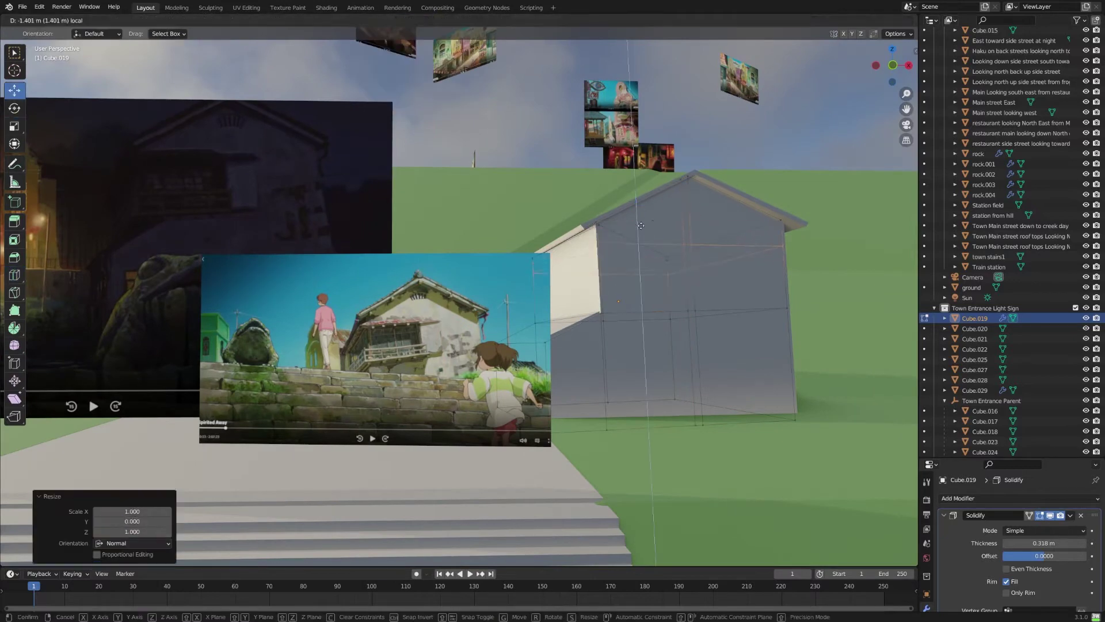
- Add a loop cut across the white station house's side wall
middle_click_drag(686, 334, 630, 314)
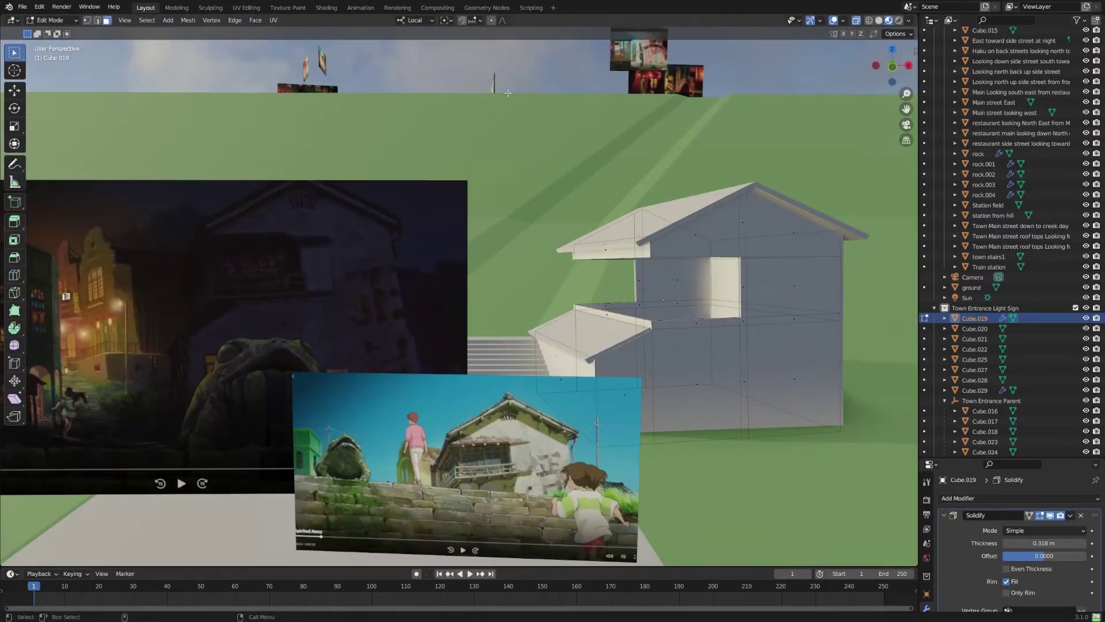
key("shift+space")
key("g")
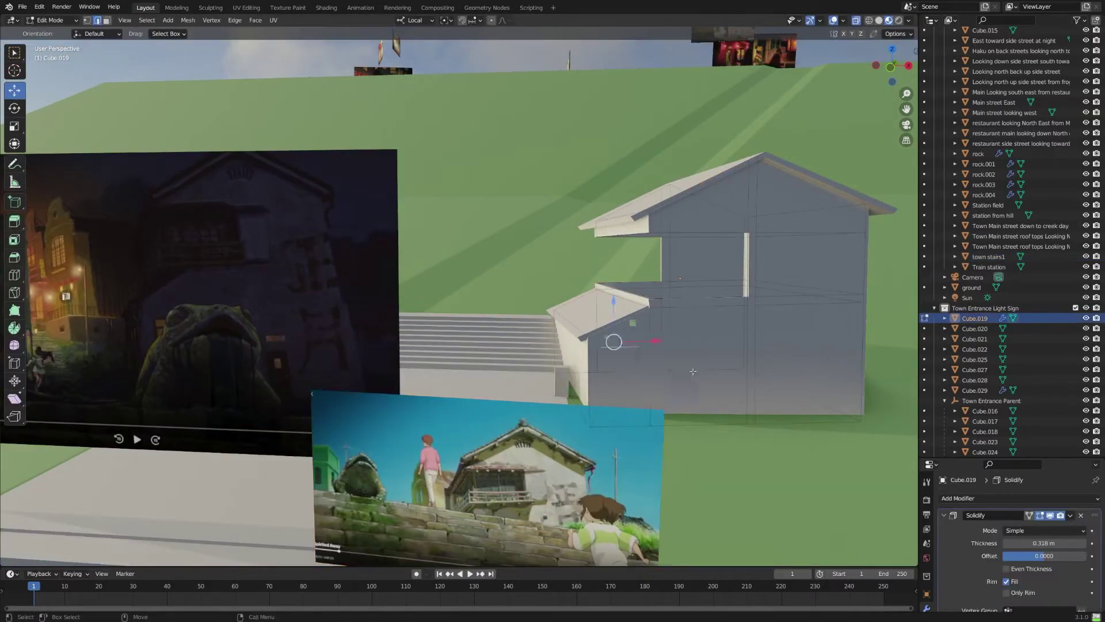
left_click(750, 349)
scroll(585, 362, "up", 3)
key("Tab")
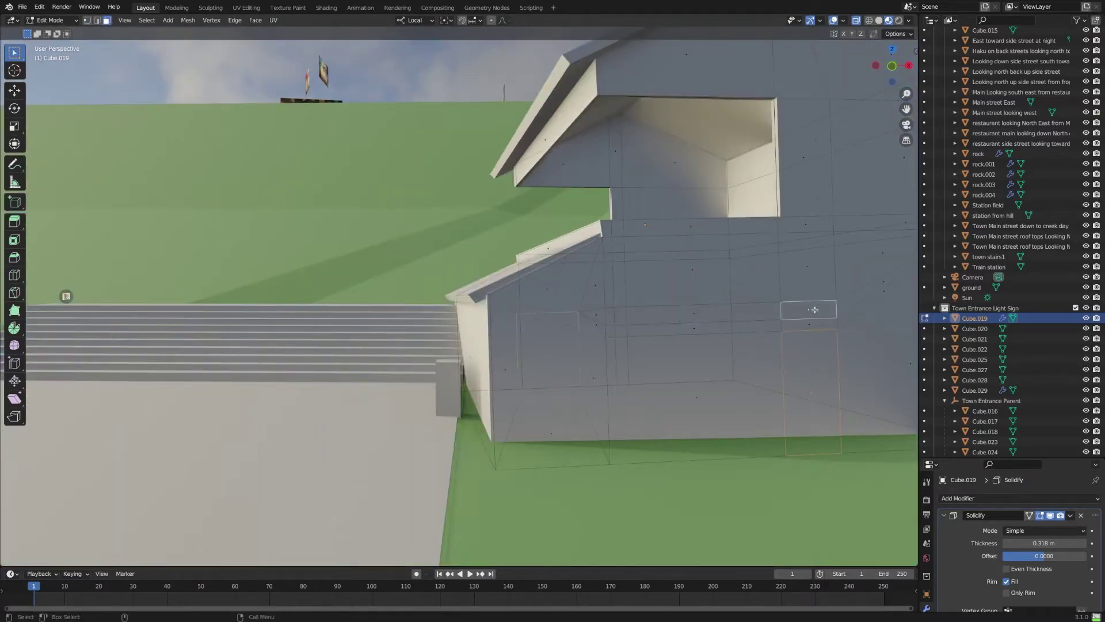
middle_click_drag(618, 359, 647, 199)
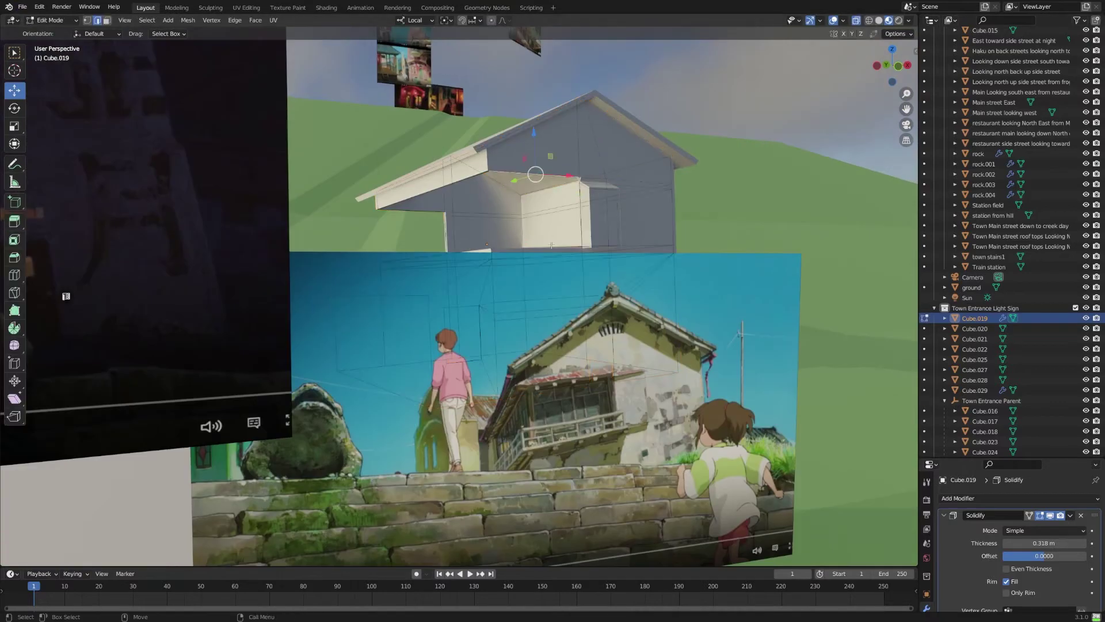
- Dissolve the extra edges in the upper-floor window grid
right_click(390, 313)
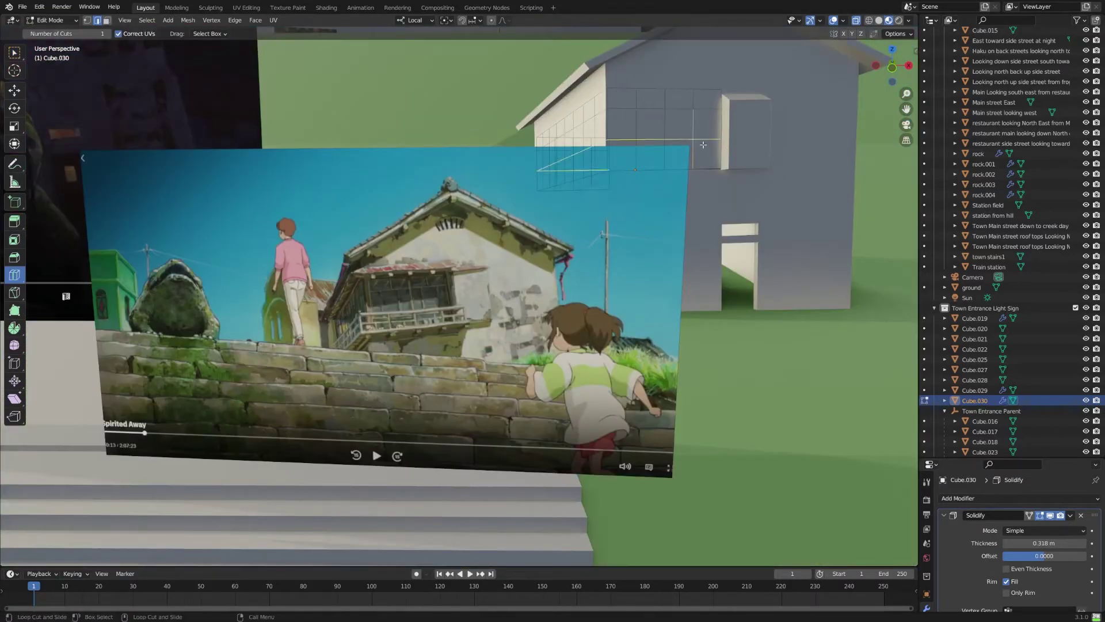
right_click(633, 322)
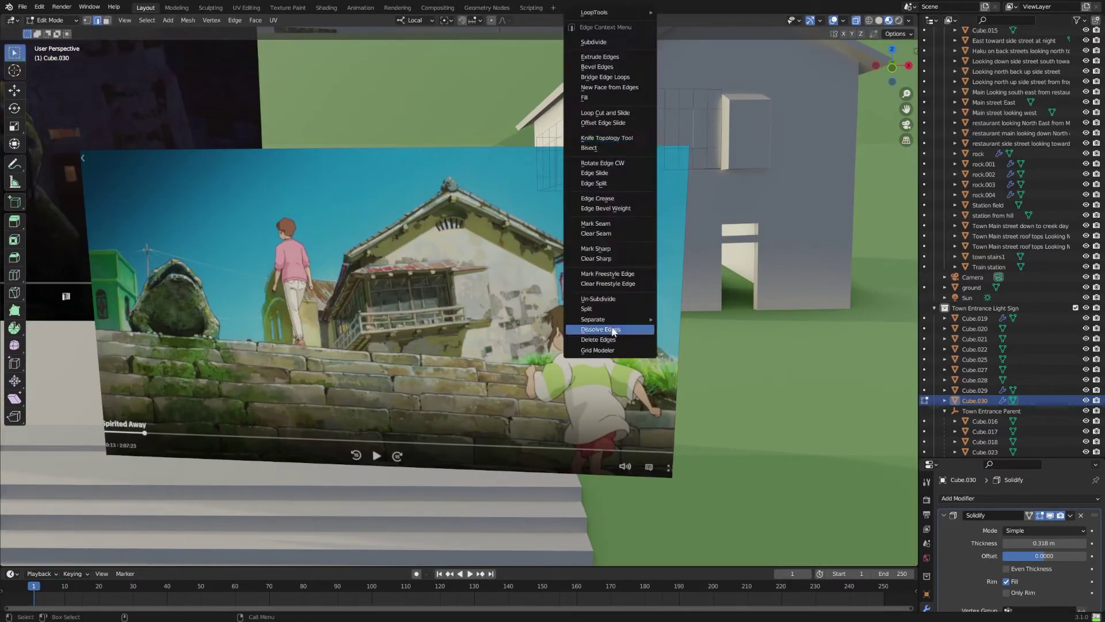
left_click(633, 320)
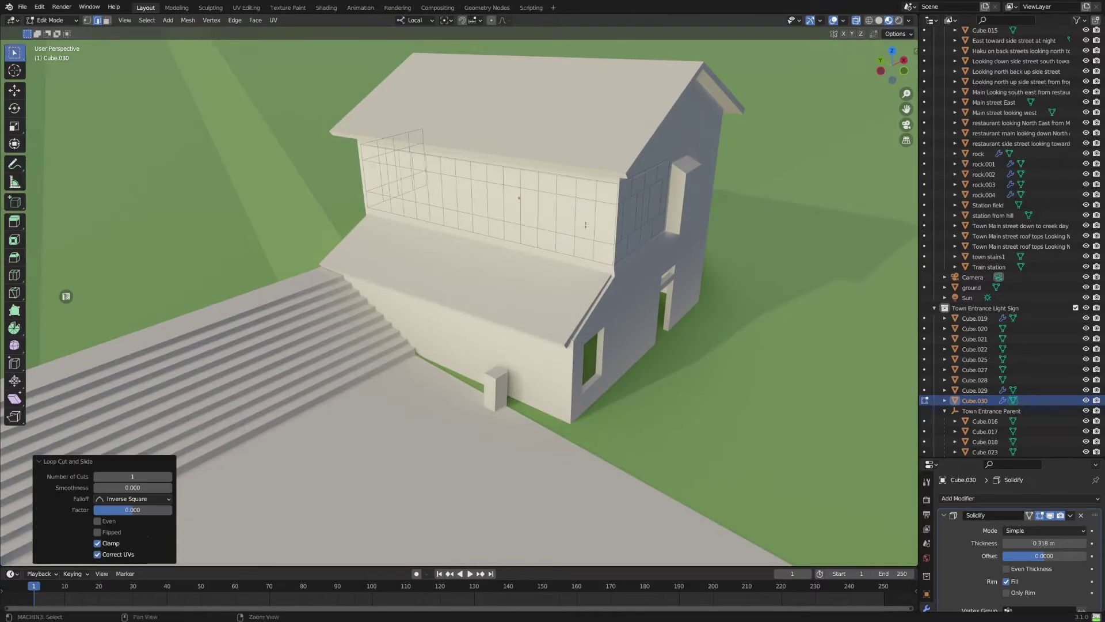
right_click(527, 325)
left_click(407, 327)
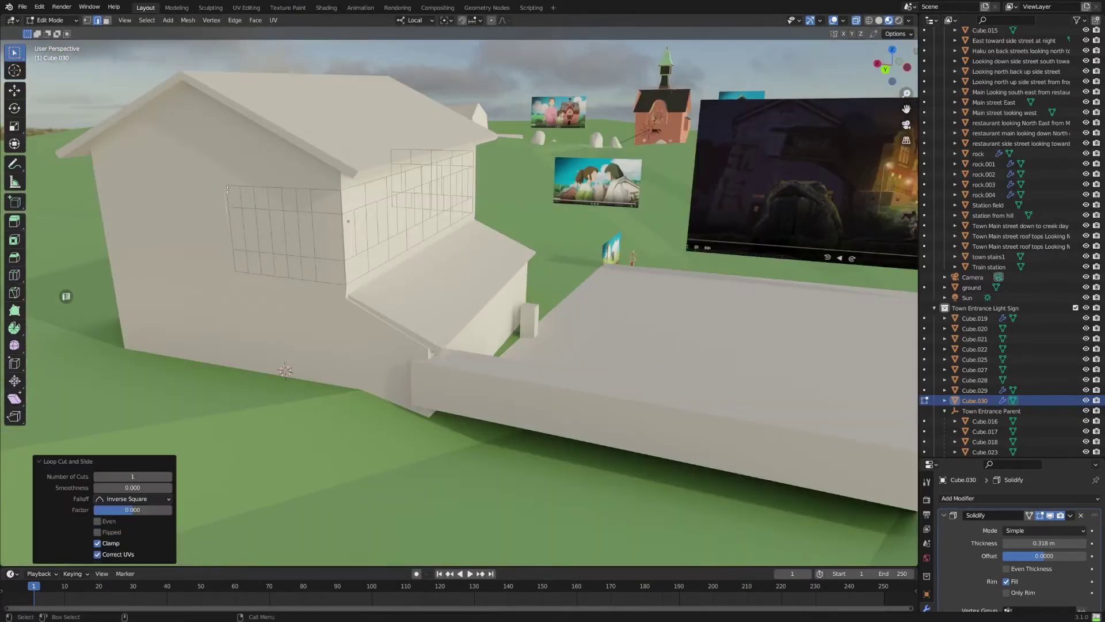
- Inset the window grid faces individually to form the frames
right_click(327, 328)
key("Escape")
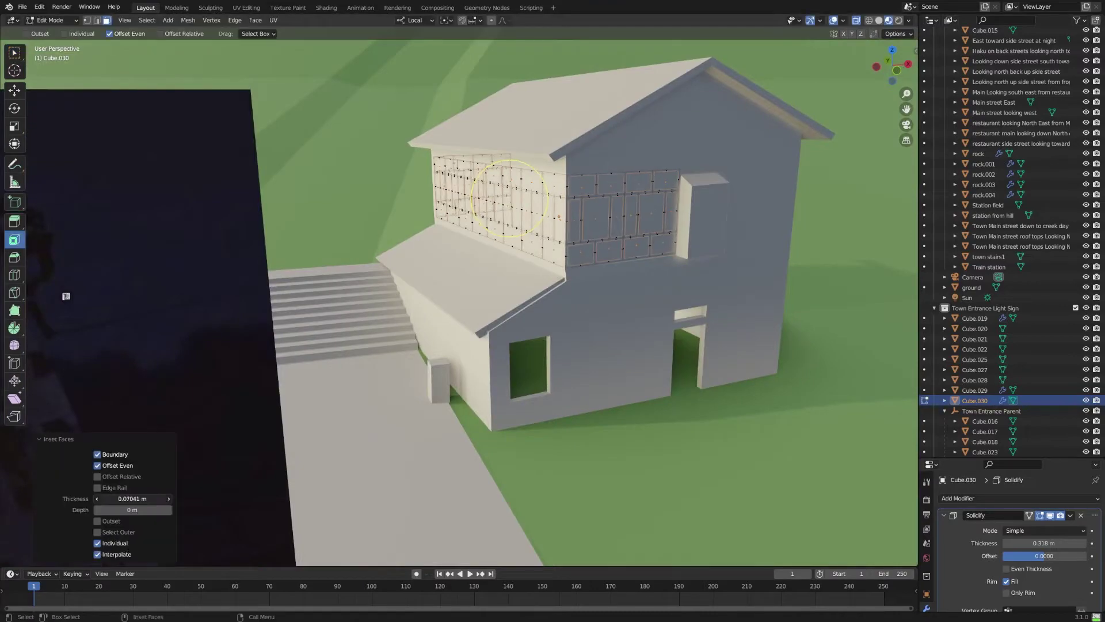
key("Tab")
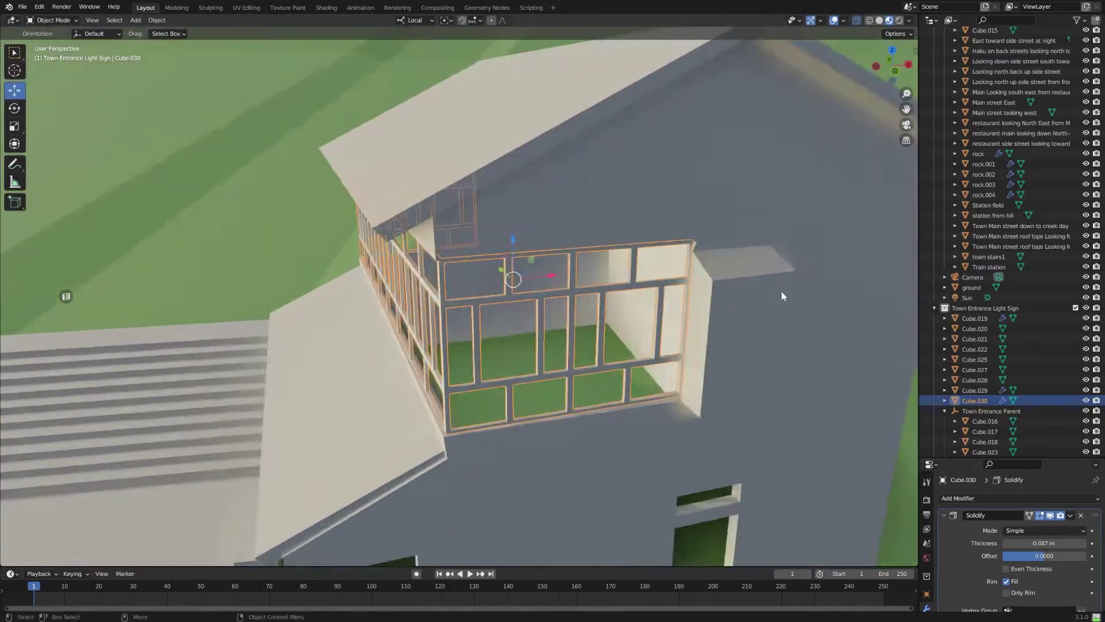
middle_click_drag(782, 291, 489, 358)
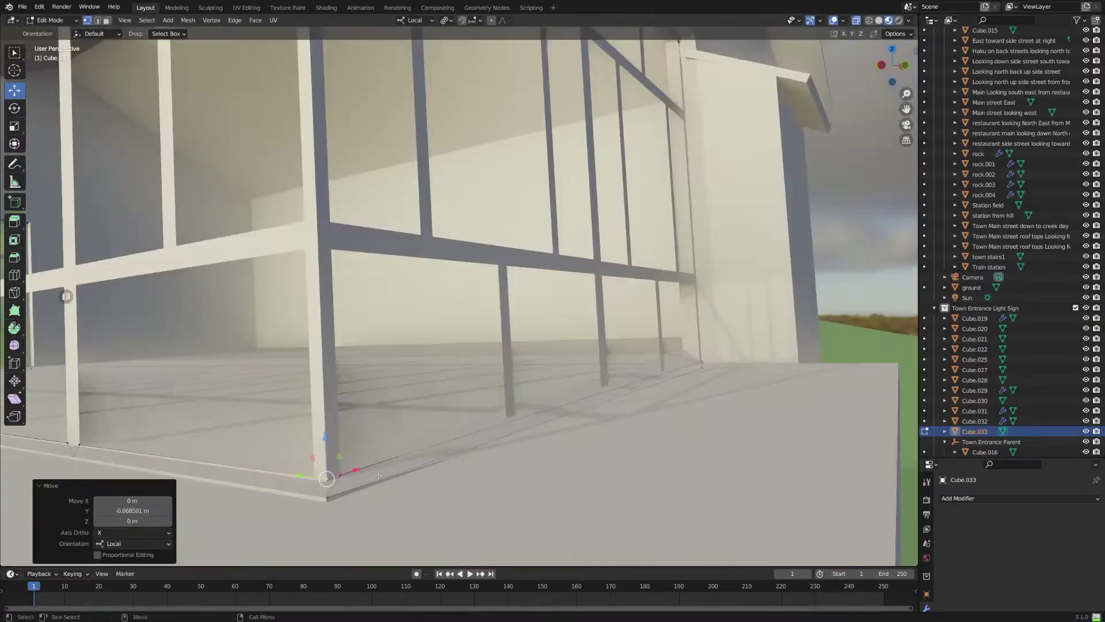
- Merge the frame corner vertices At Last
middle_click_drag(425, 439, 668, 348)
key("b")
key("m")
left_click(460, 420)
middle_click_drag(459, 420, 470, 430)
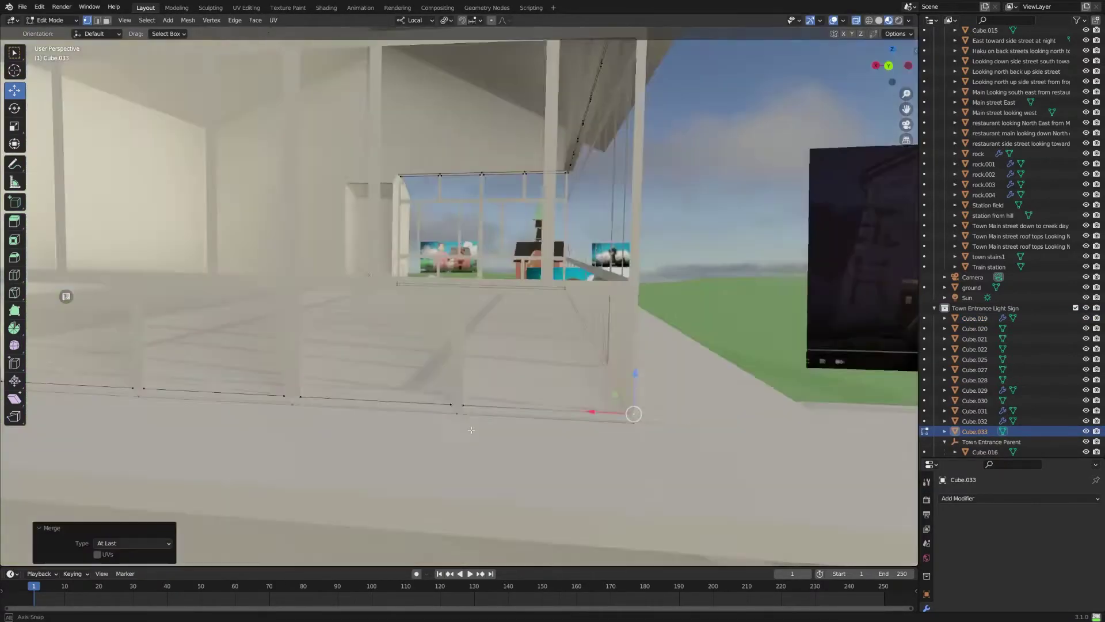
- Add a Solidify modifier to the window frame with offset -0.4272
left_click(958, 498)
left_click(898, 427)
key("Tab")
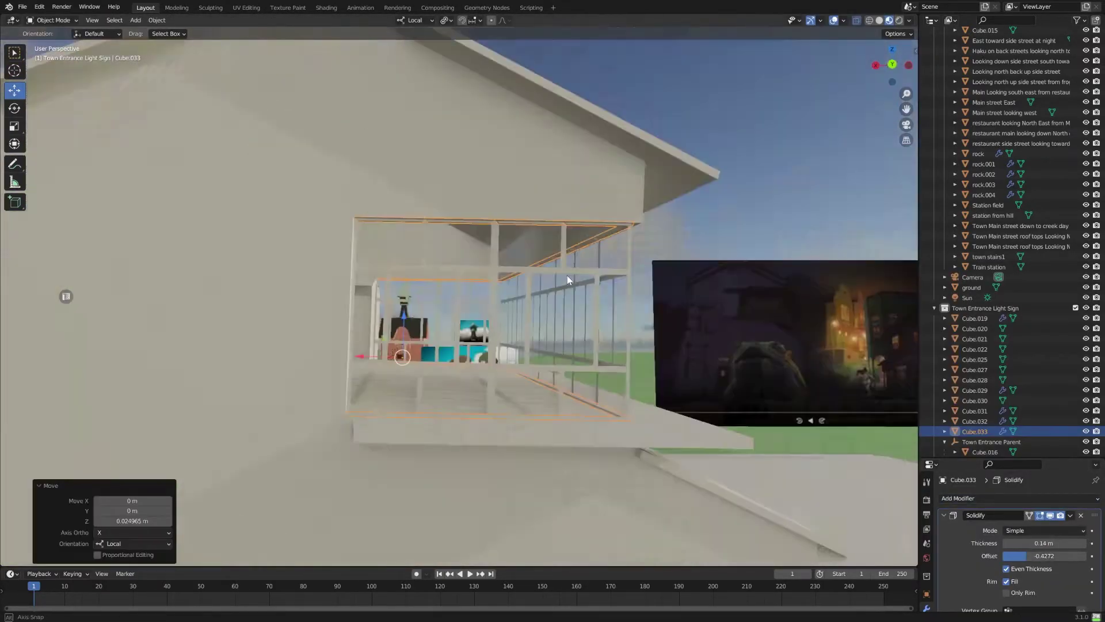
key("Tab")
middle_click_drag(633, 322, 690, 289)
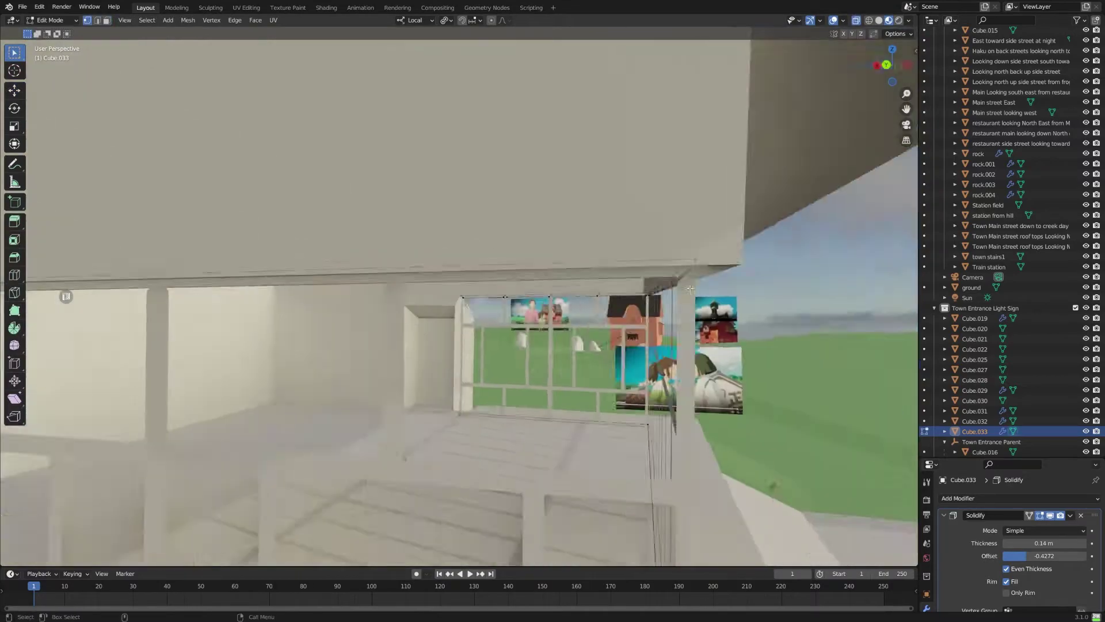
- Nudge the frame vertices near the roof edge sideways and merge them
key("shift+space")
left_click(445, 266)
middle_click_drag(445, 266, 437, 322)
left_click_drag(130, 307, 432, 342)
mouse_move(432, 341)
middle_mouse_down()
mouse_move(386, 396)
mouse_move(536, 314)
mouse_move(448, 454)
middle_mouse_up()
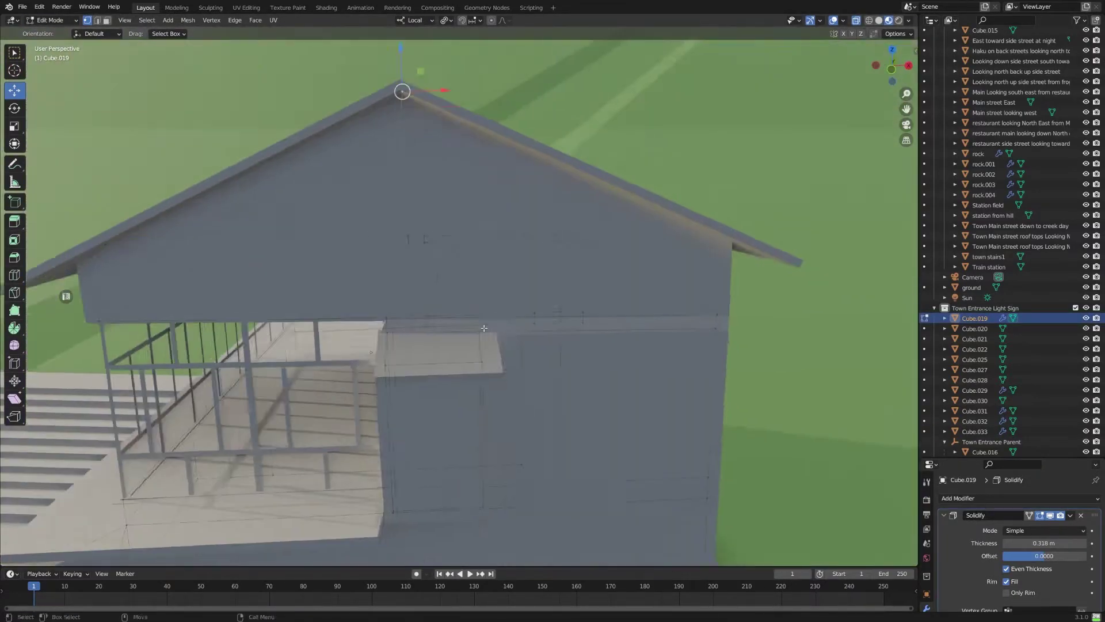
right_click(448, 455)
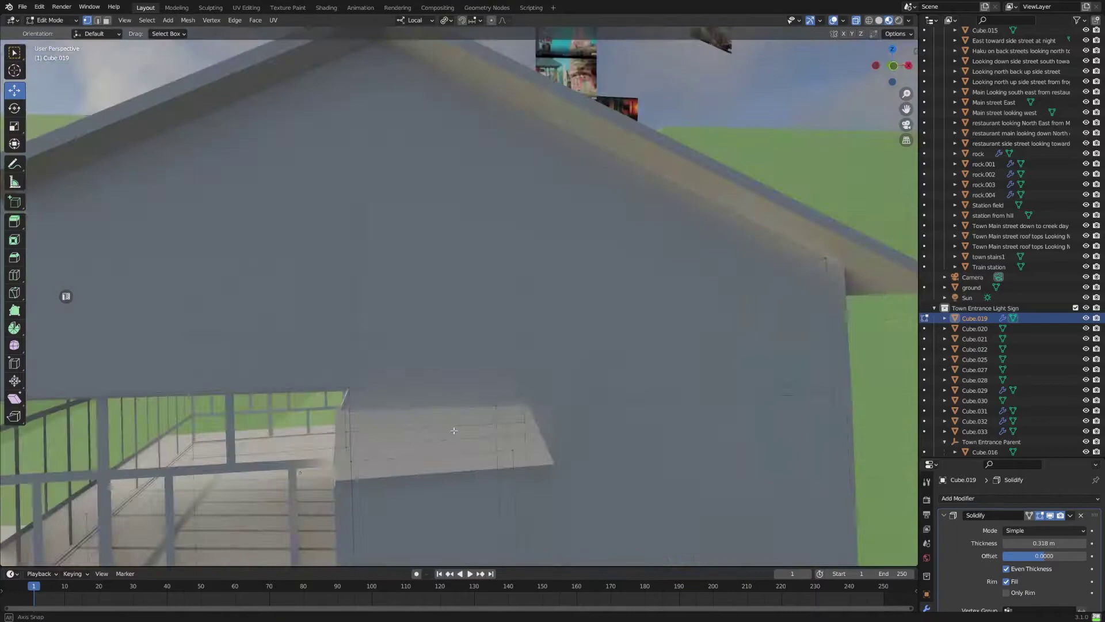
- Shift a frame corner vertex about 0.116 m along X and lower the base vertex 0.1 m
mouse_move(454, 431)
middle_mouse_down()
mouse_move(481, 479)
mouse_move(492, 225)
middle_mouse_up()
key("g")
left_click(492, 225)
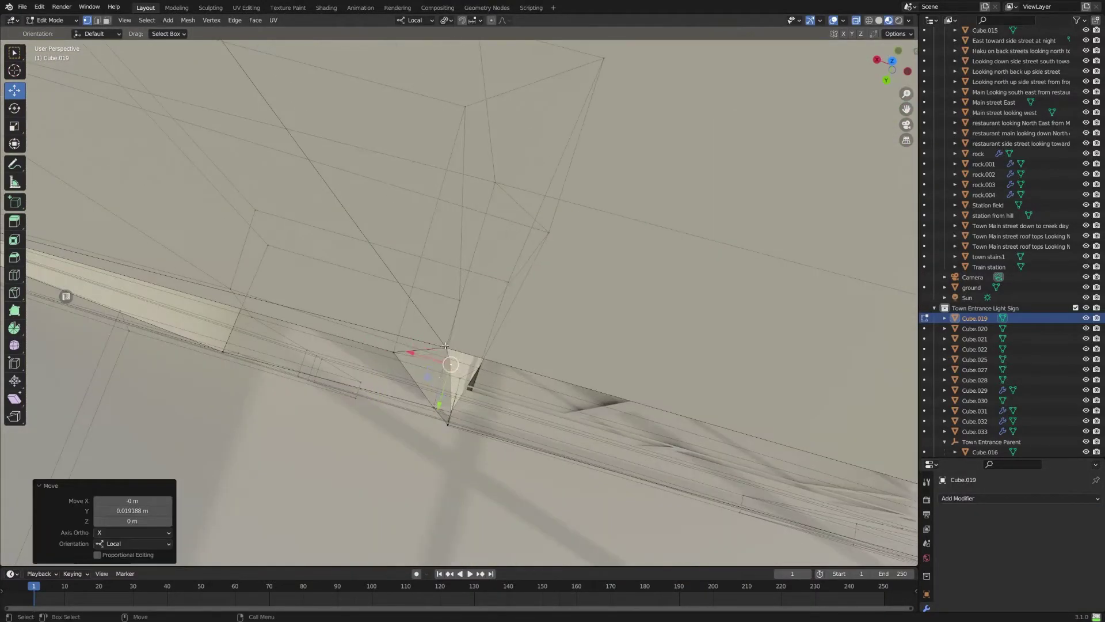
key("ctrl+z")
middle_click_drag(444, 346, 440, 212)
key("g")
key("z")
left_click(439, 363)
mouse_move(439, 362)
middle_mouse_down()
mouse_move(518, 230)
mouse_move(574, 278)
middle_mouse_up()
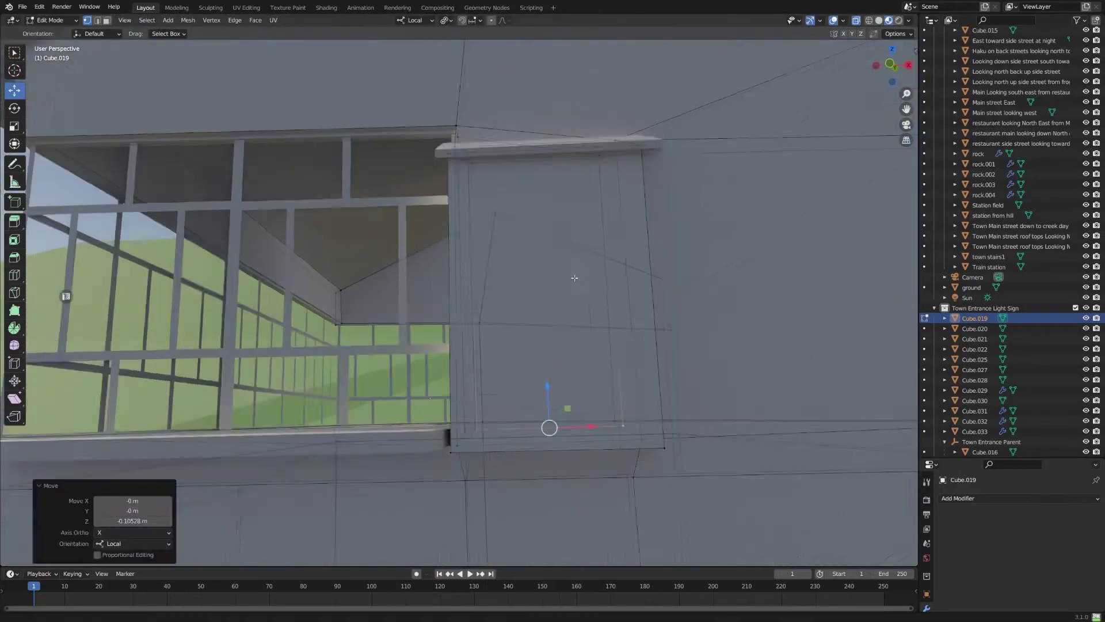
middle_click_drag(623, 437, 630, 138)
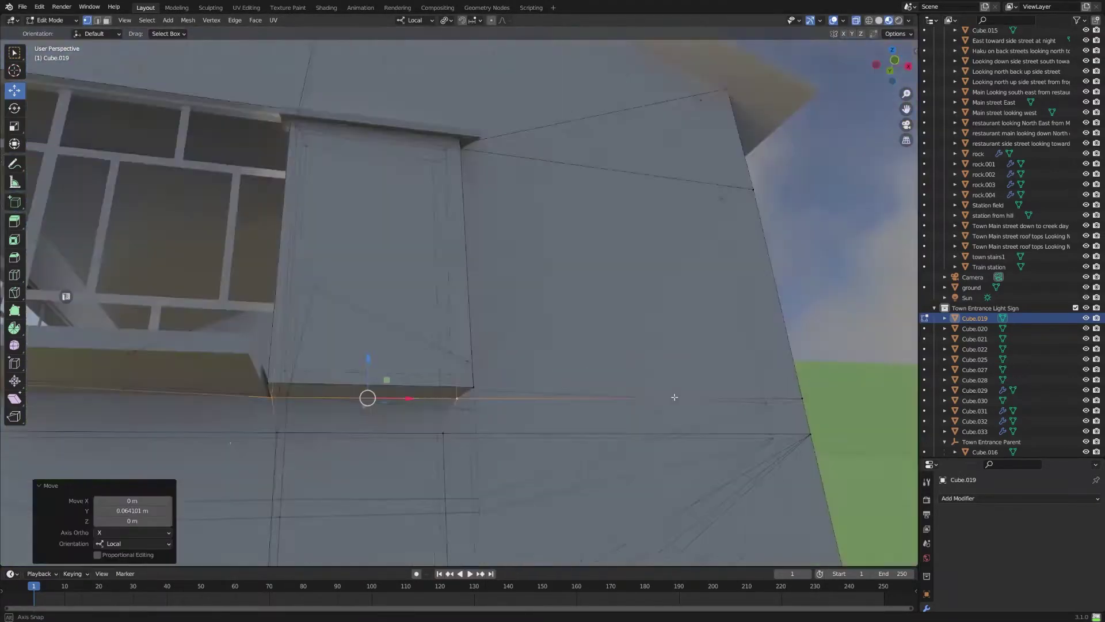
middle_click_drag(675, 397, 494, 380)
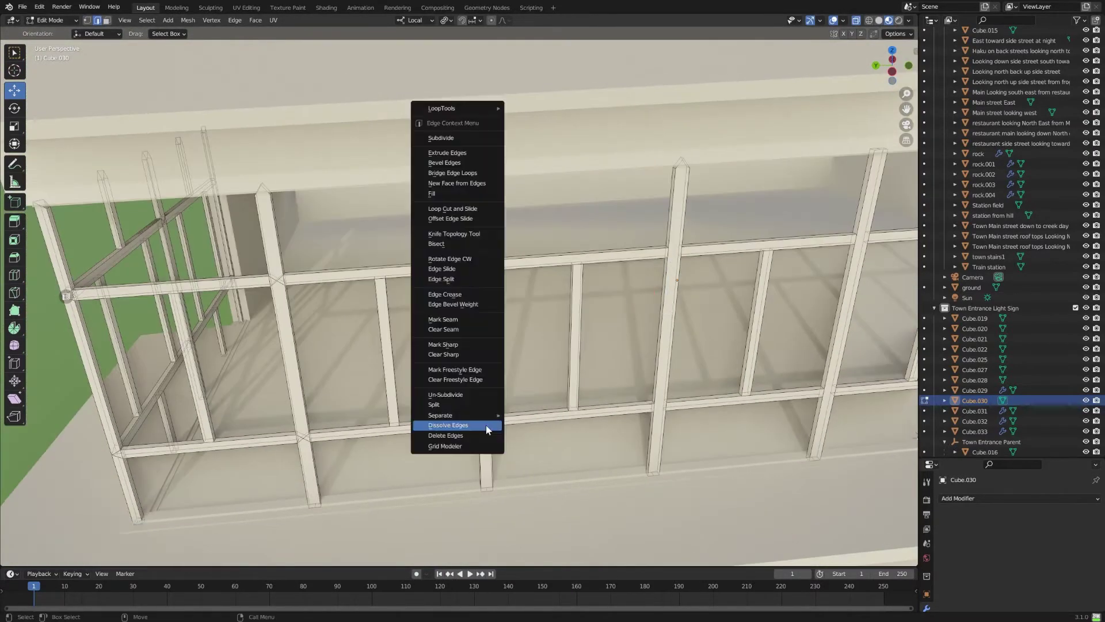
- Dissolve the stray frame edges and select vertices on the window framing
left_click(486, 429)
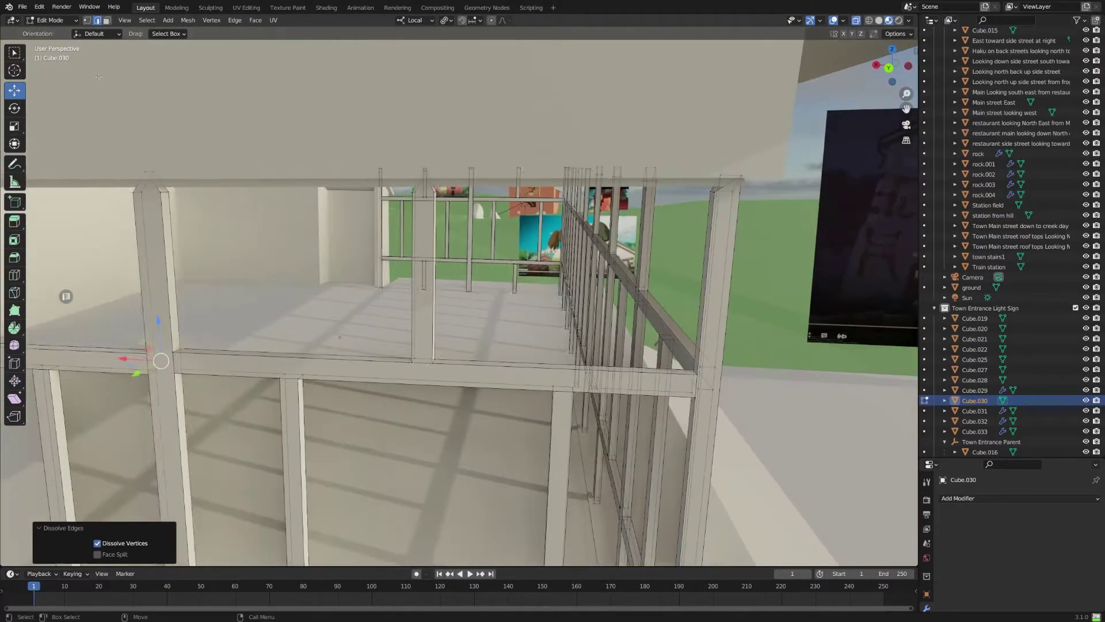
left_click_drag(378, 245, 586, 266)
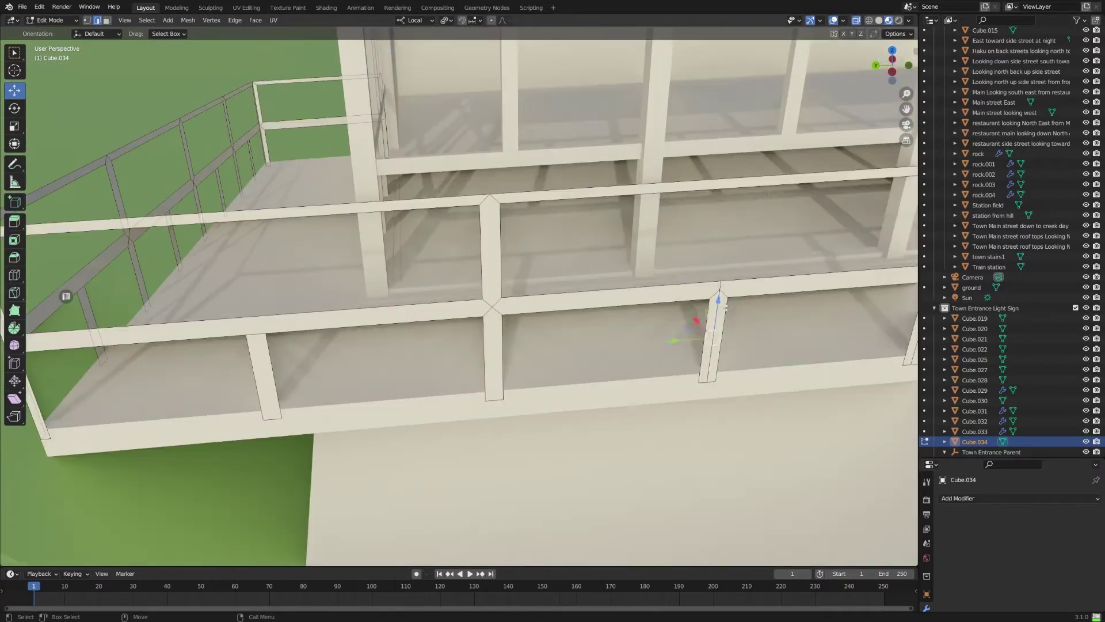
- Apply a vertex operation to the balcony railing vertices in vertex select mode
middle_click_drag(720, 285, 690, 305)
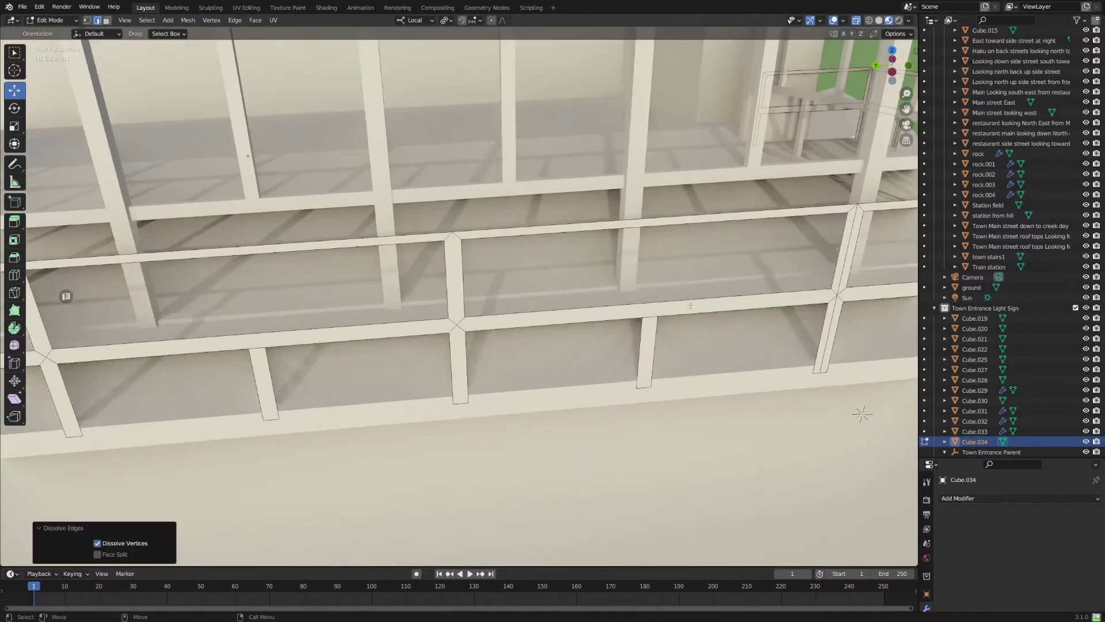
mouse_move(863, 274)
middle_mouse_down()
mouse_move(590, 320)
mouse_move(518, 305)
middle_mouse_up()
key("1")
right_click(501, 296)
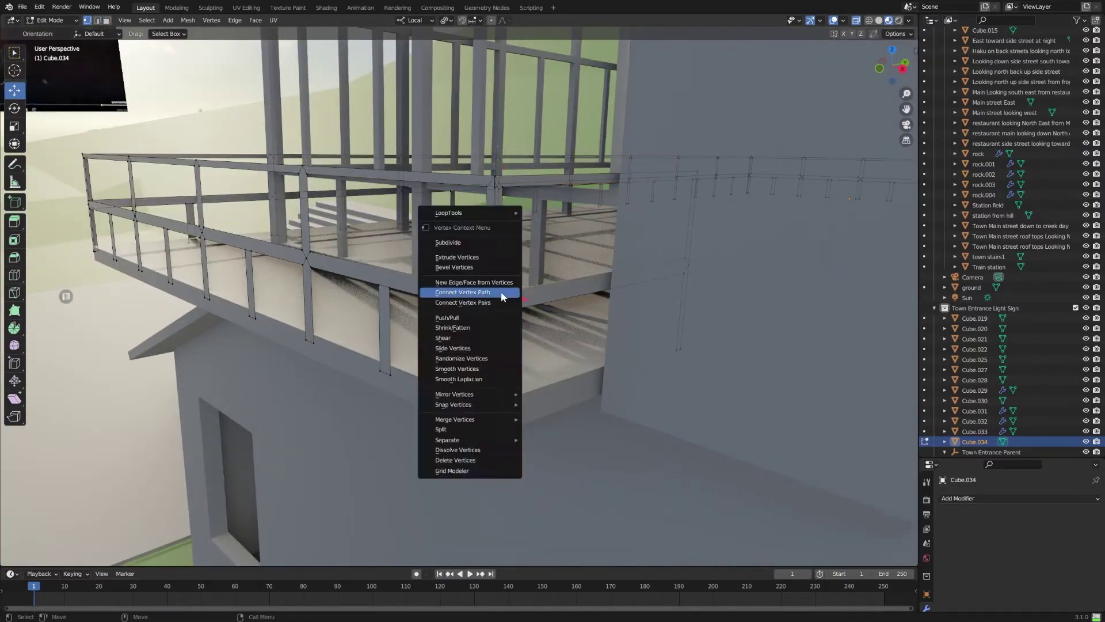
mouse_move(310, 255)
middle_mouse_down()
mouse_move(375, 317)
mouse_move(408, 388)
mouse_move(411, 475)
mouse_move(556, 394)
middle_mouse_up()
- Dissolve the selected railing edges in edge select mode
key("2")
key("shift+space")
key("t")
middle_click_drag(81, 146, 126, 52)
key("x")
left_click(391, 363)
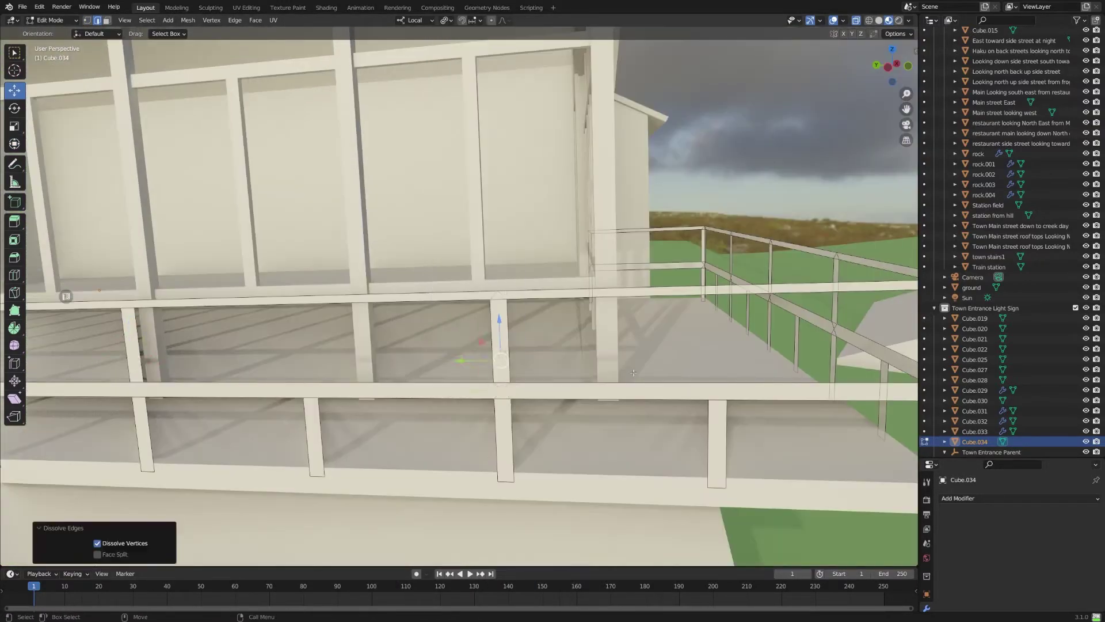
- Flatten the railing's top rail to a 0.727 scale on Z
middle_click_drag(392, 362, 454, 406)
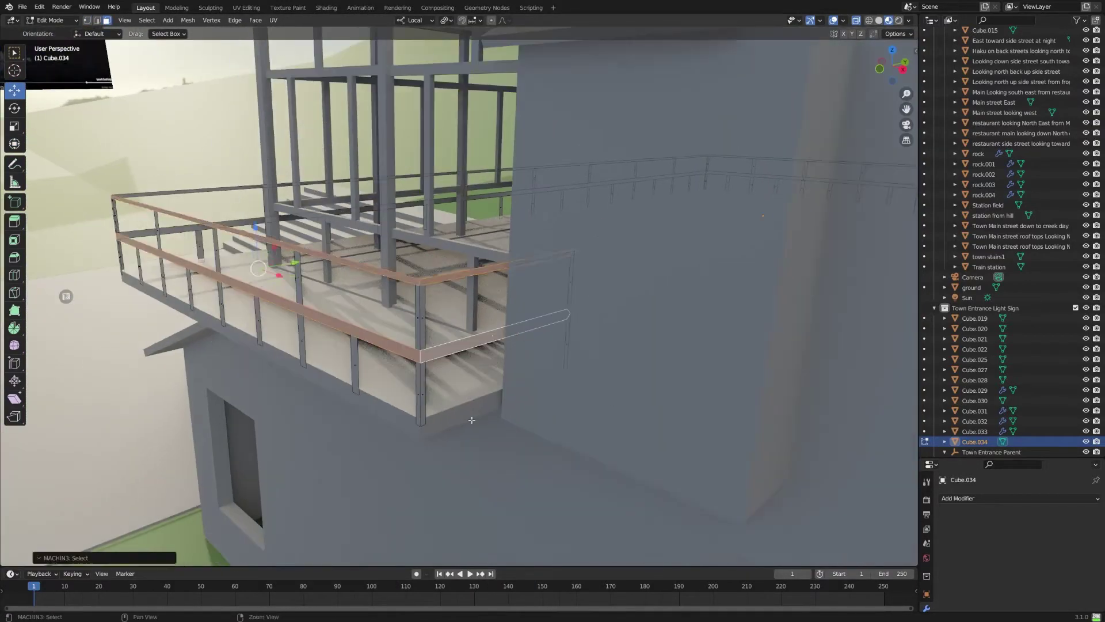
scroll(327, 312, "up", 3)
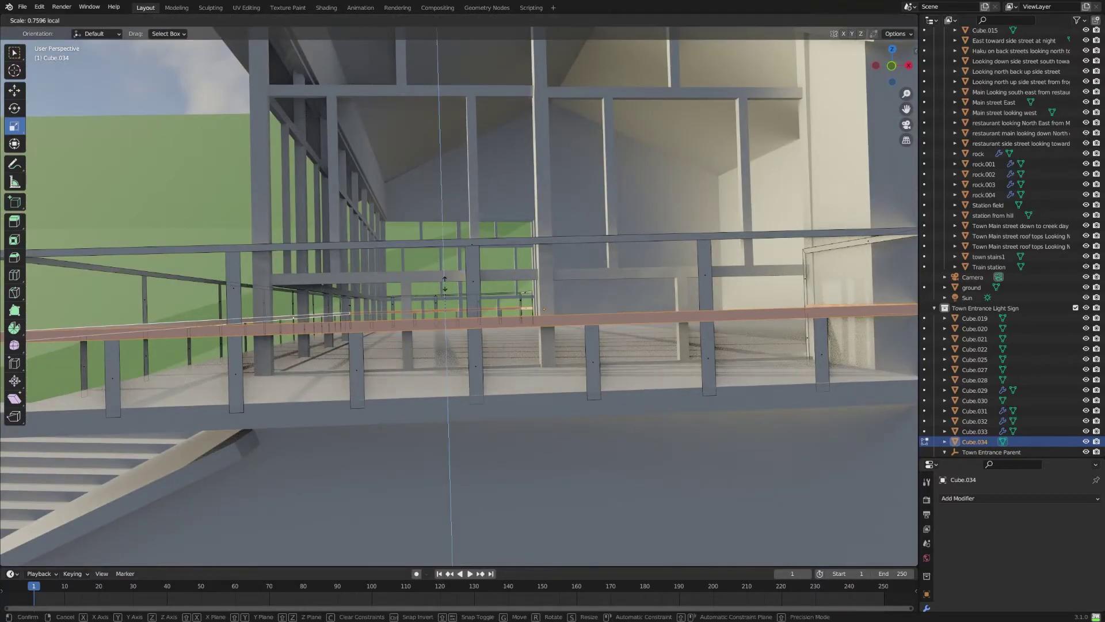
left_click(445, 283)
scroll(444, 283, "down", 3)
left_click_drag(46, 218, 637, 274)
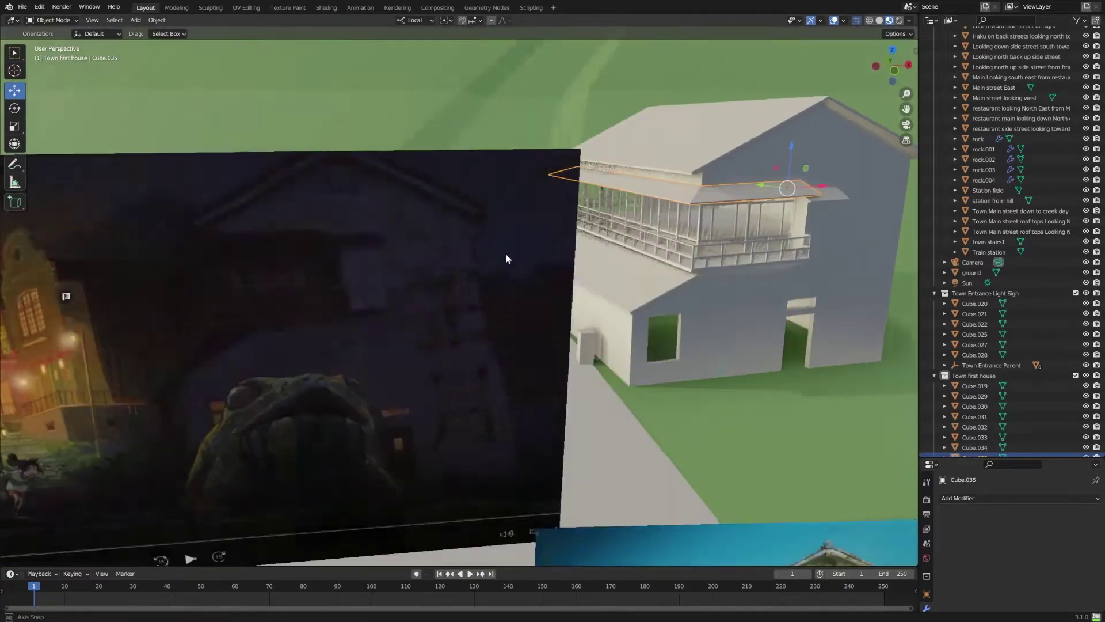
- Raise the house body 0.641 m along Z
mouse_move(506, 254)
middle_mouse_down()
mouse_move(583, 164)
mouse_move(757, 329)
middle_mouse_up()
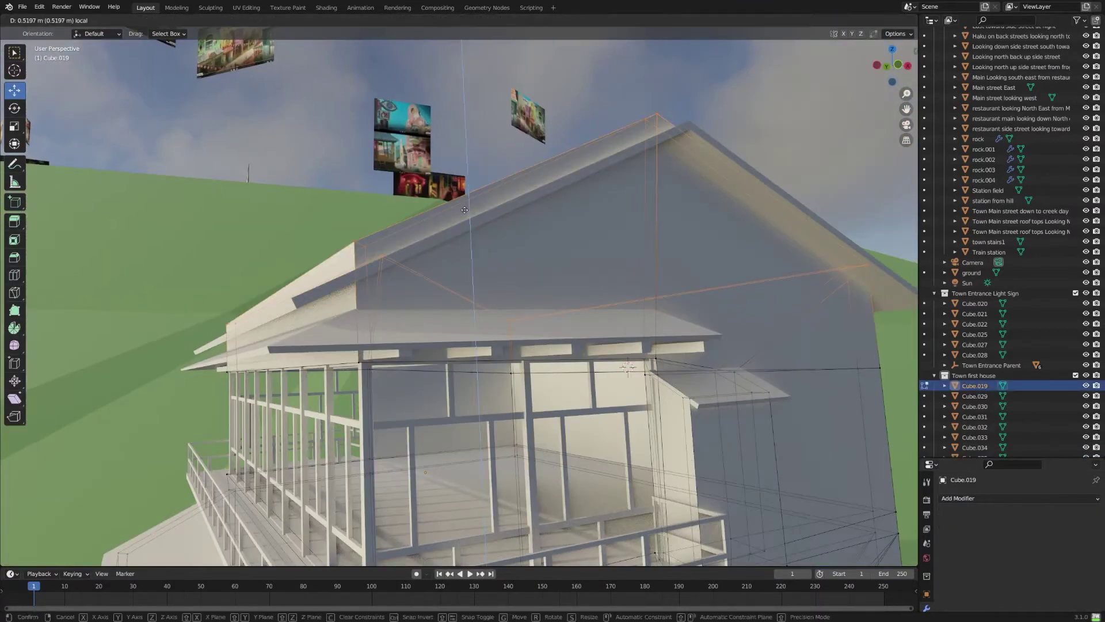
left_click(419, 419)
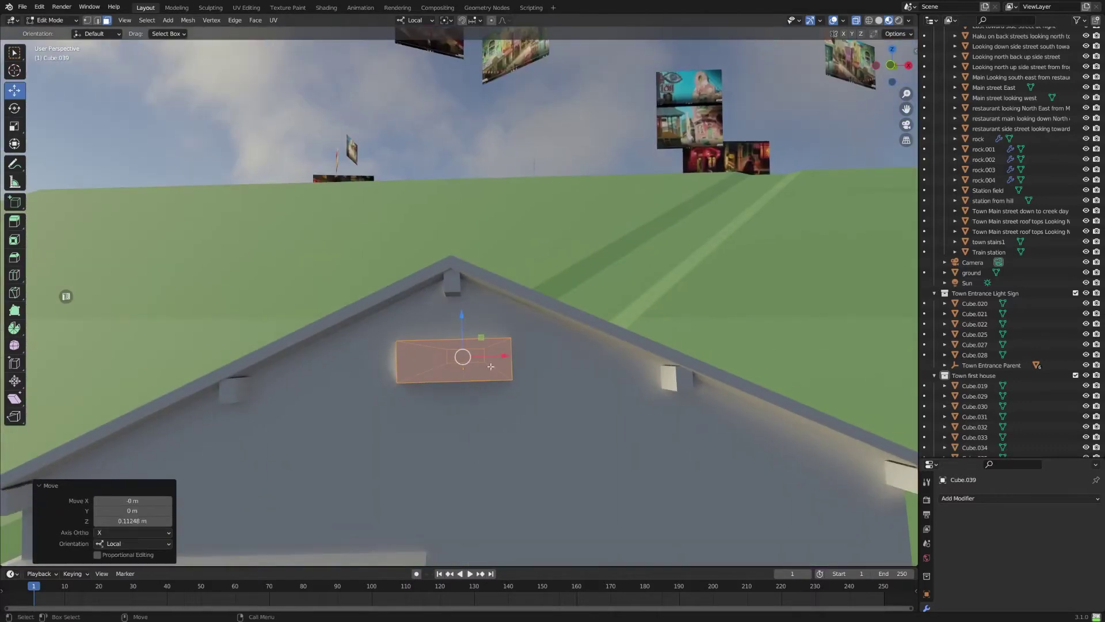
- Scale the beveled gable vent, return to Object Mode and select the slats Cube.040
middle_click_drag(425, 414, 448, 361)
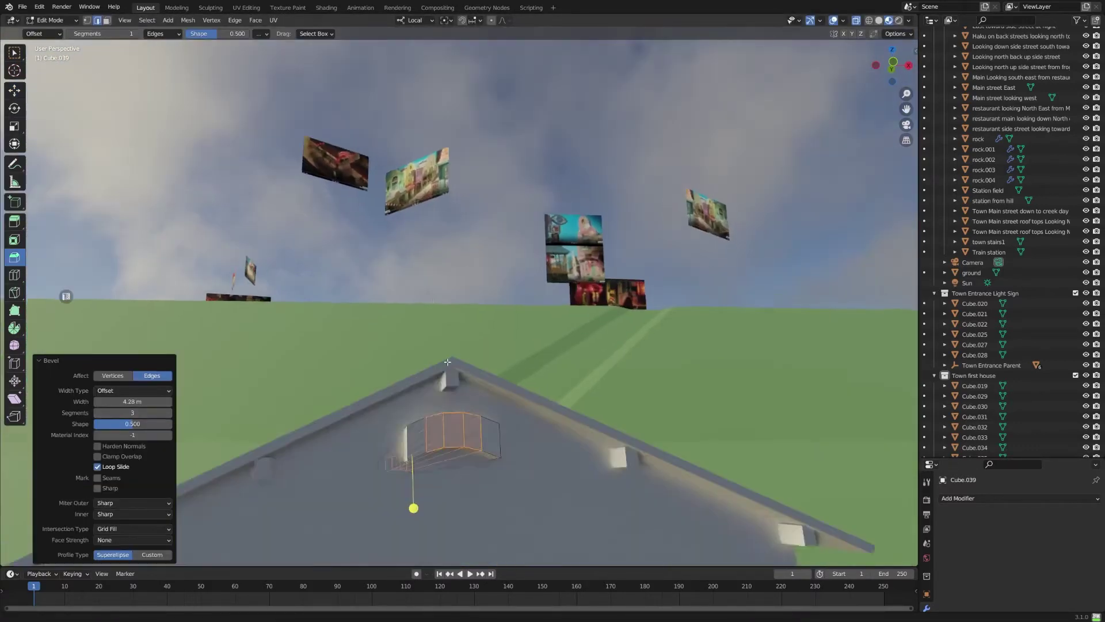
key("s")
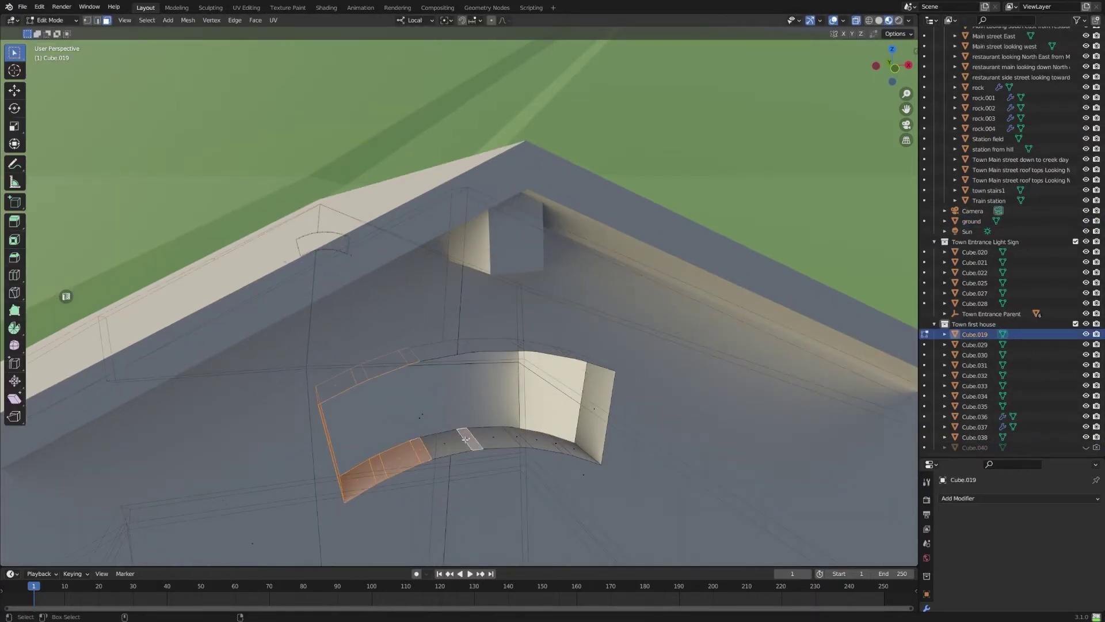
key("y")
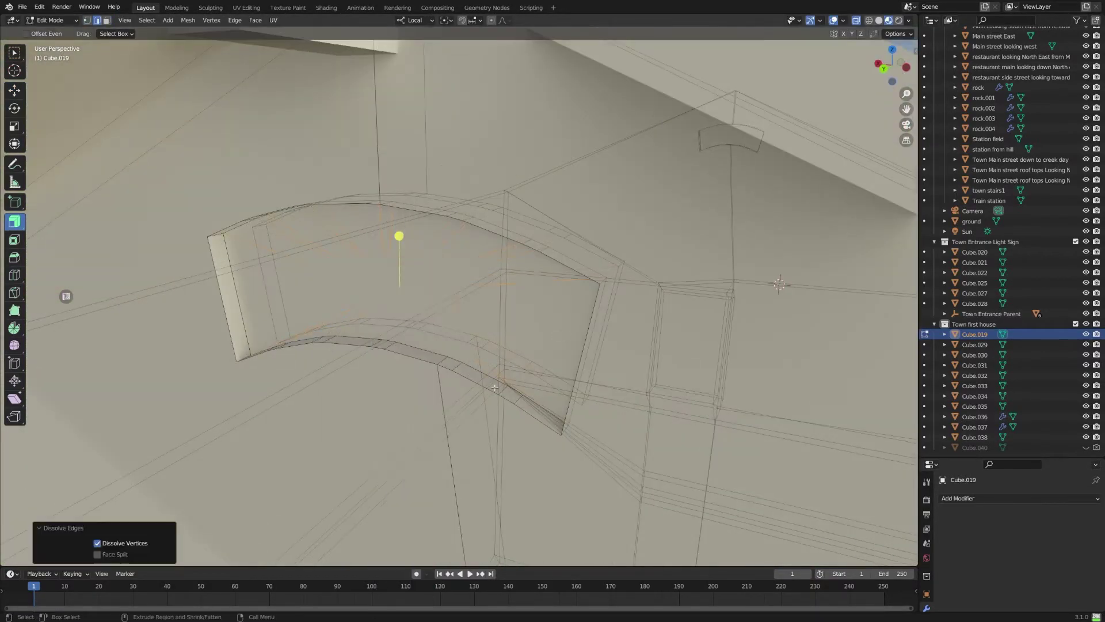
left_click(68, 22)
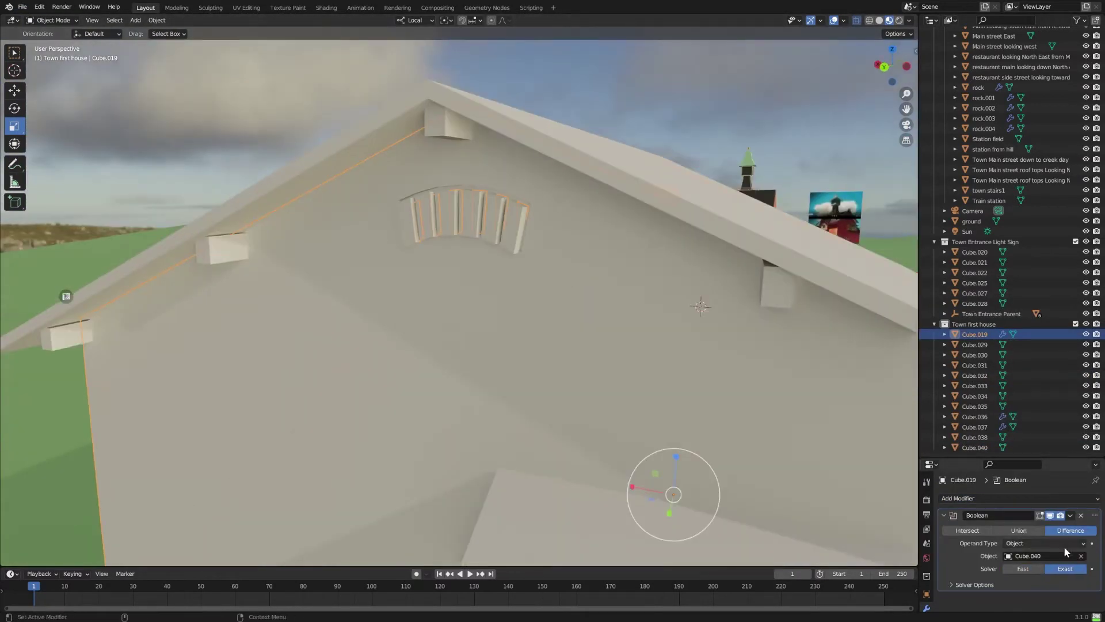
left_click(469, 218)
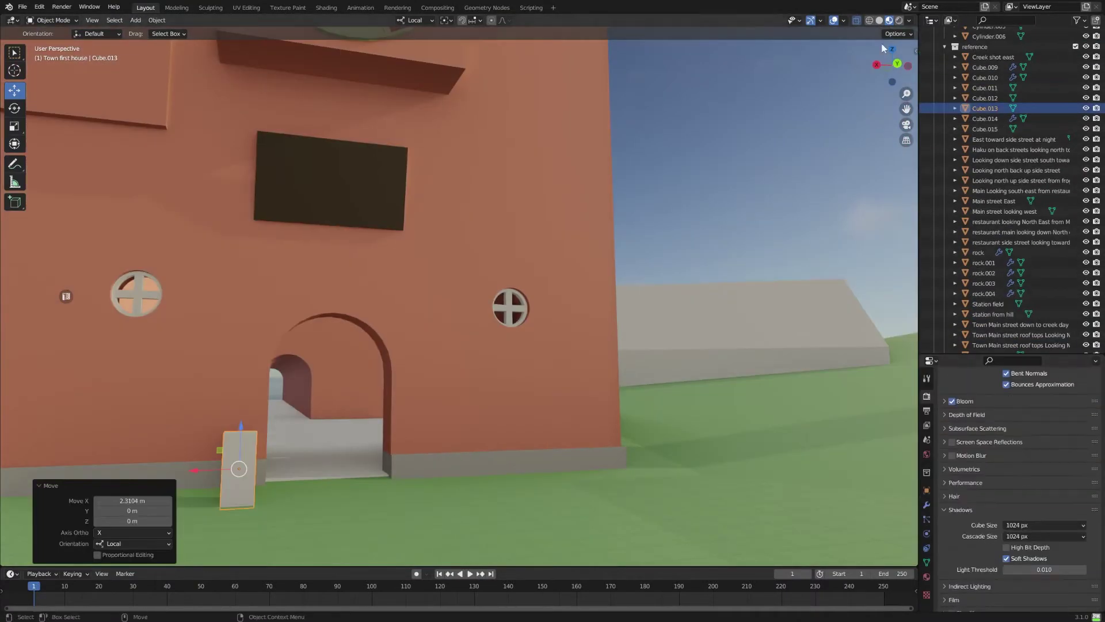
- Walk to a new viewpoint and rotate the reference picture -175°
key("shift+grave")
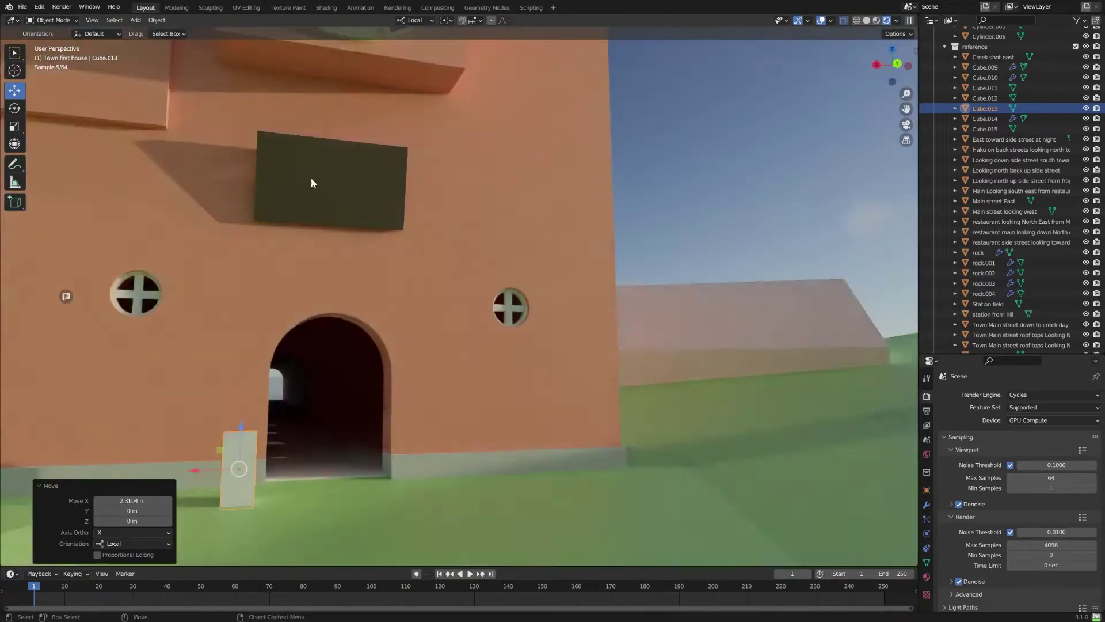
left_click(416, 375)
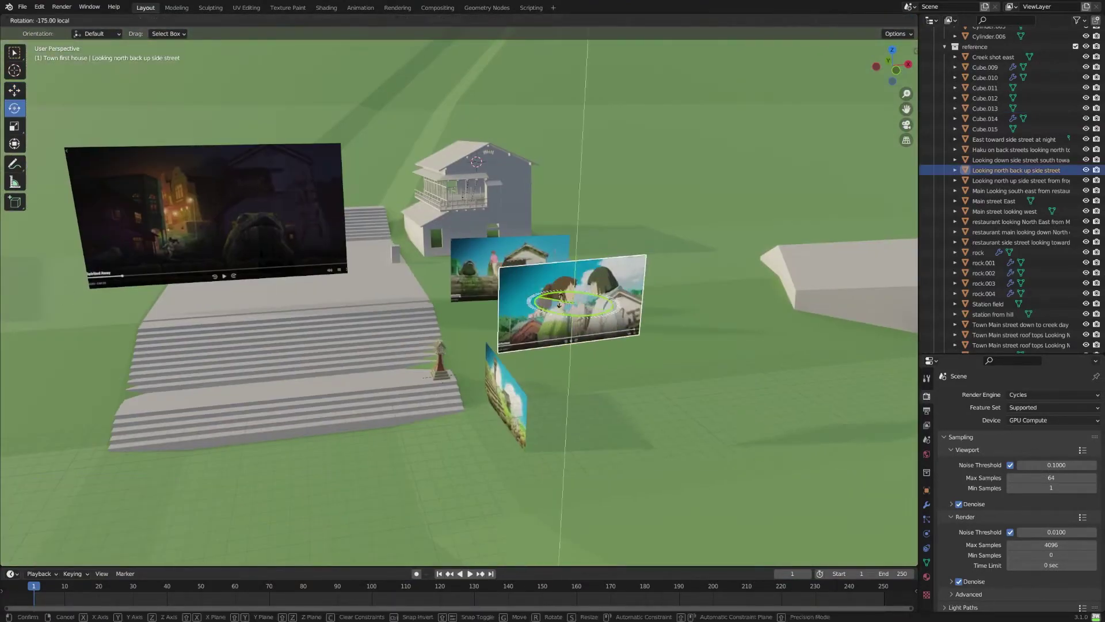
left_click(559, 299)
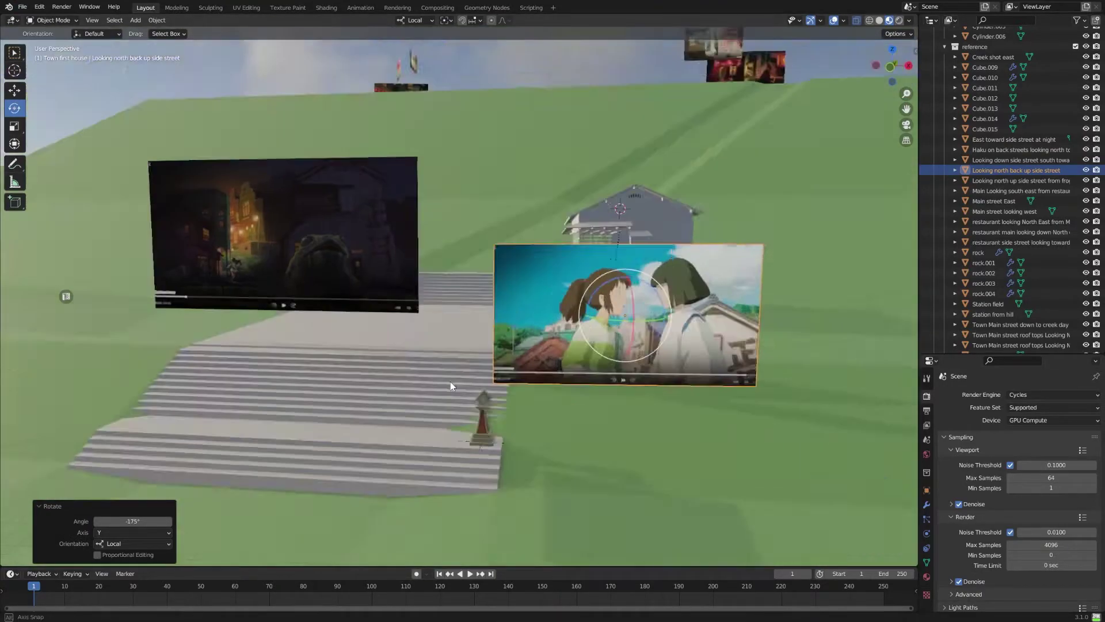
- Import the village layout reference image as a plane
left_click(22, 6)
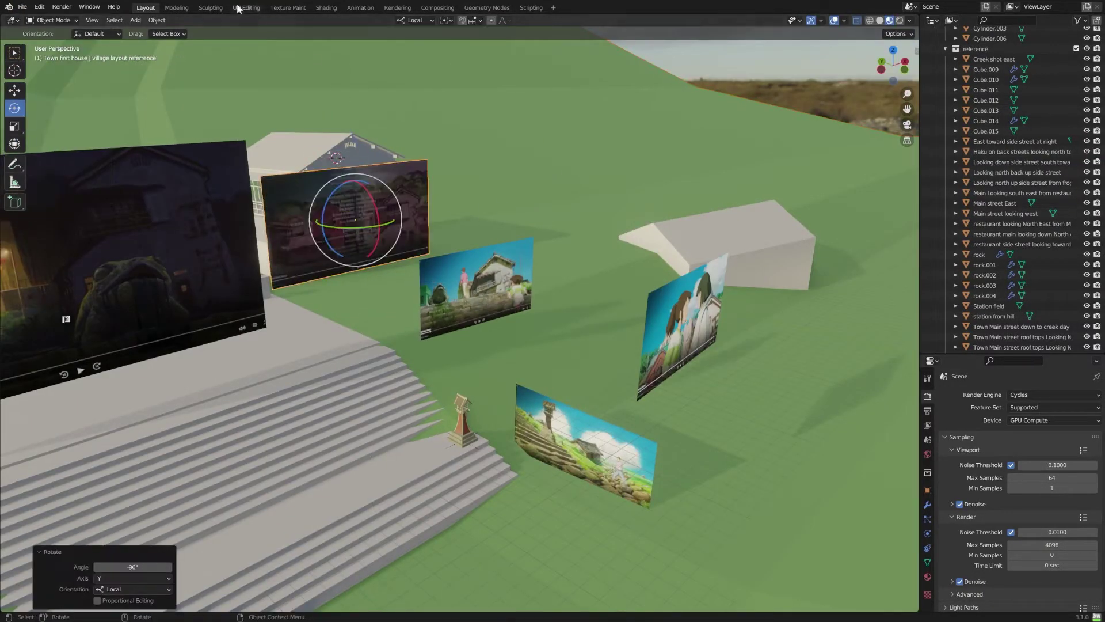
left_click(326, 8)
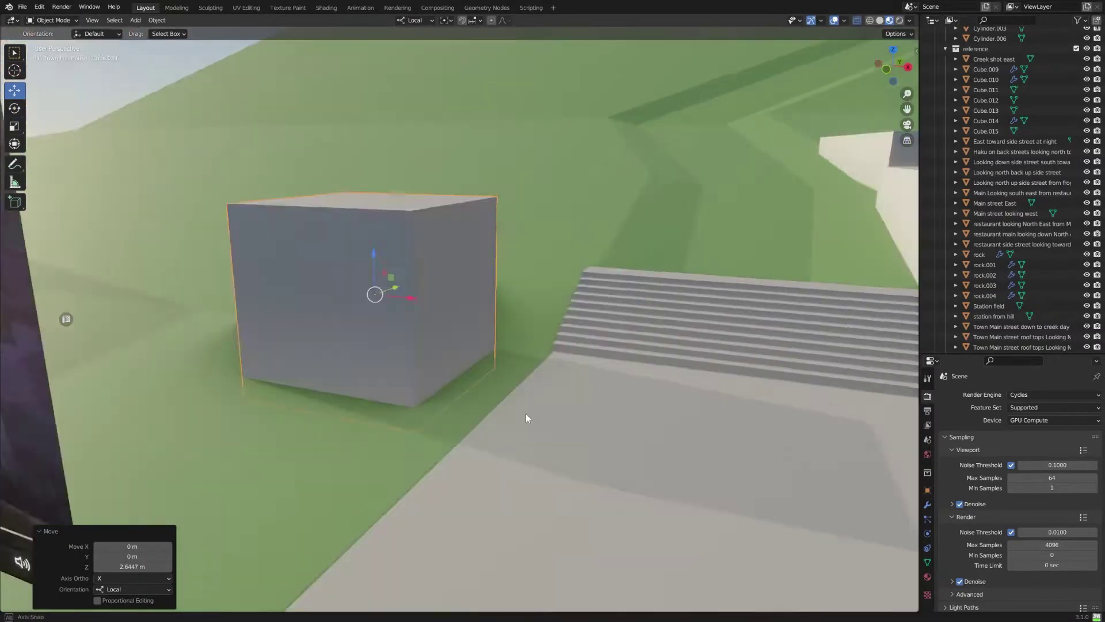
left_click(53, 22)
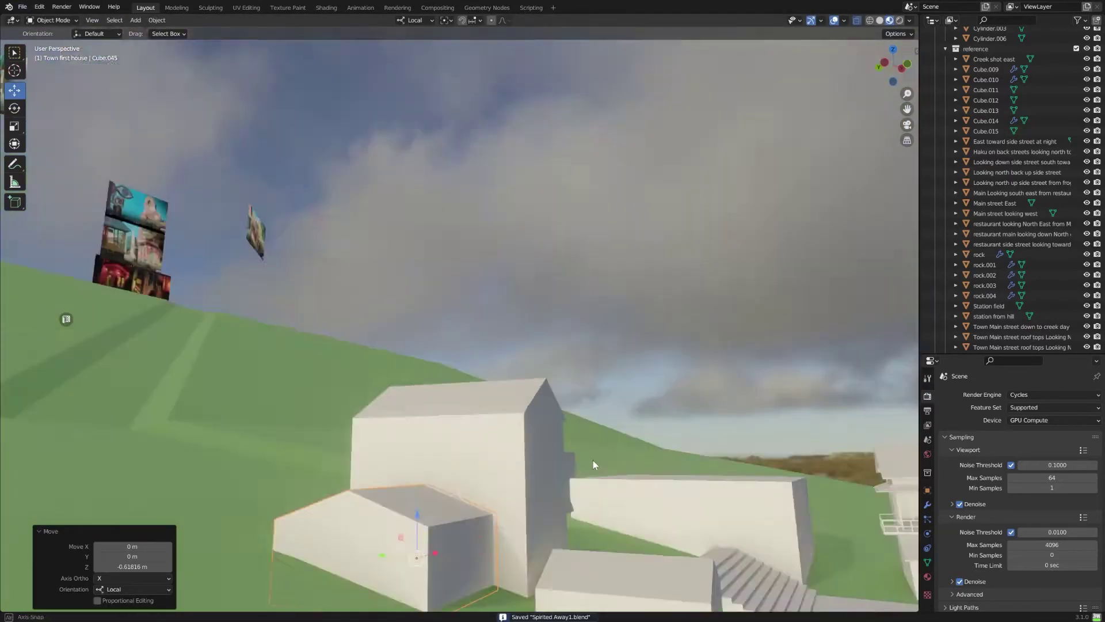
- Change the transform orientation for the new building beside the stairs
left_click(97, 34)
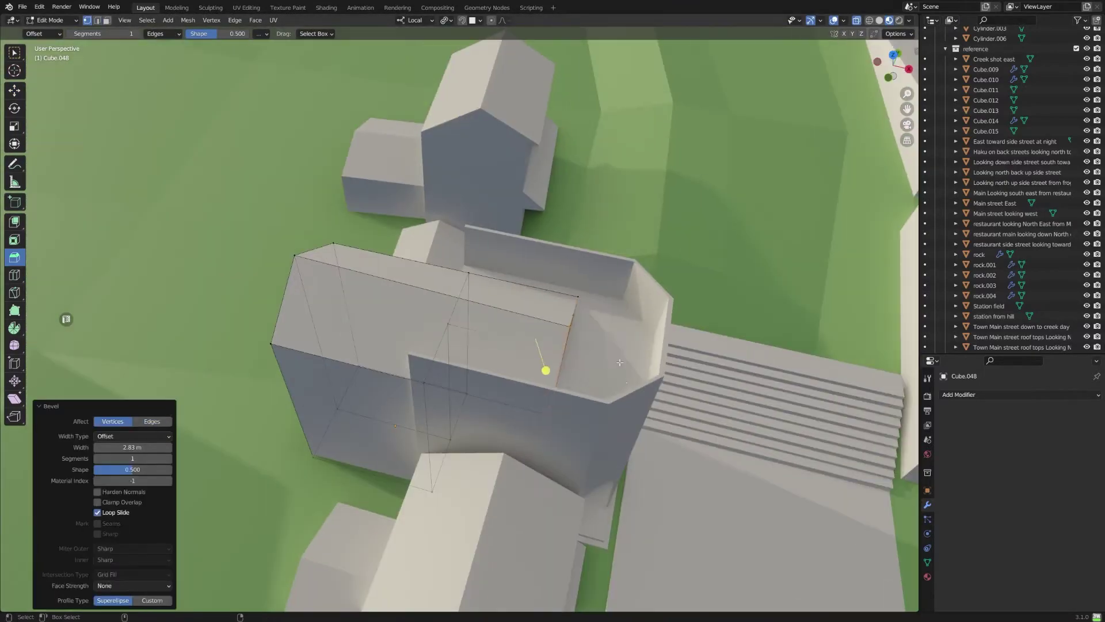
- Open the vertex operations menu on Cube.050
right_click(444, 321)
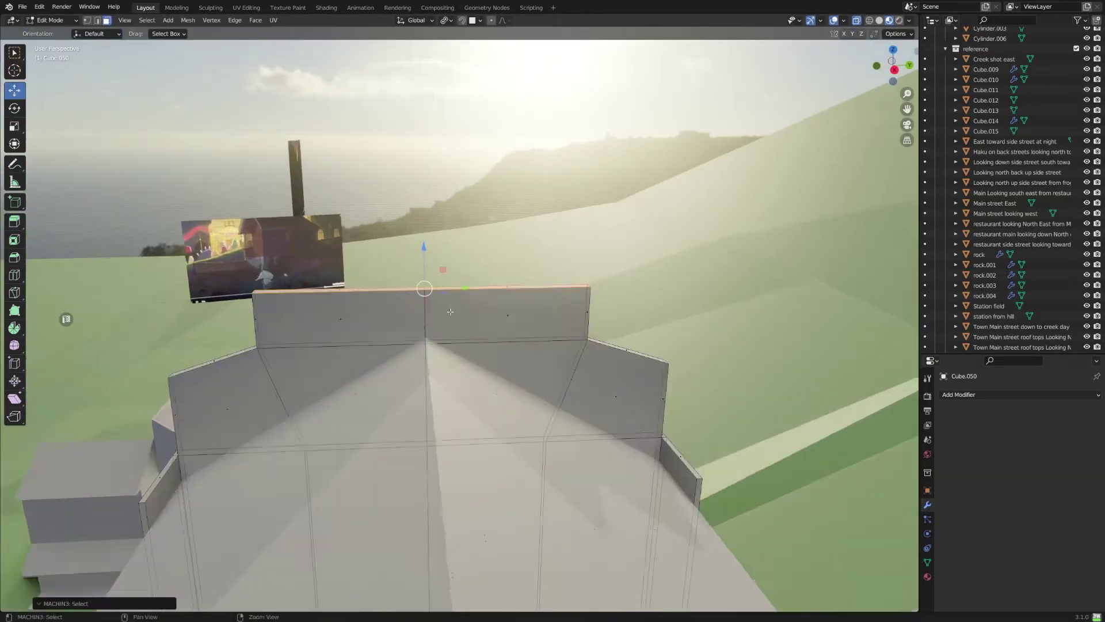
- Lower the tower front's top edge along Z and set the tower piece's origin
key("g")
key("z")
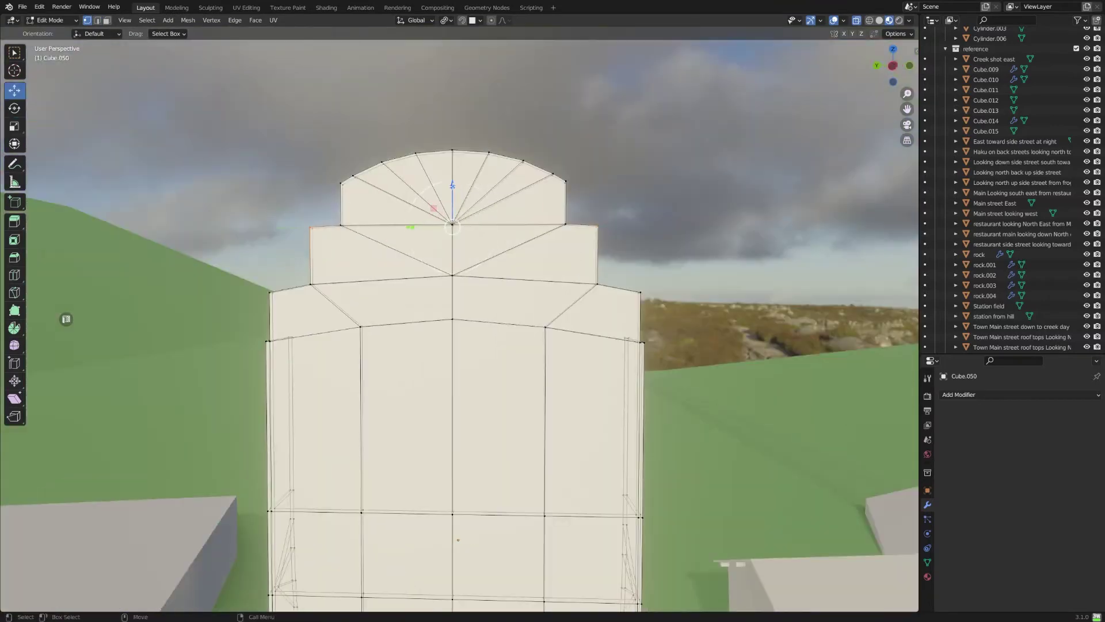
key("KP_Decimal")
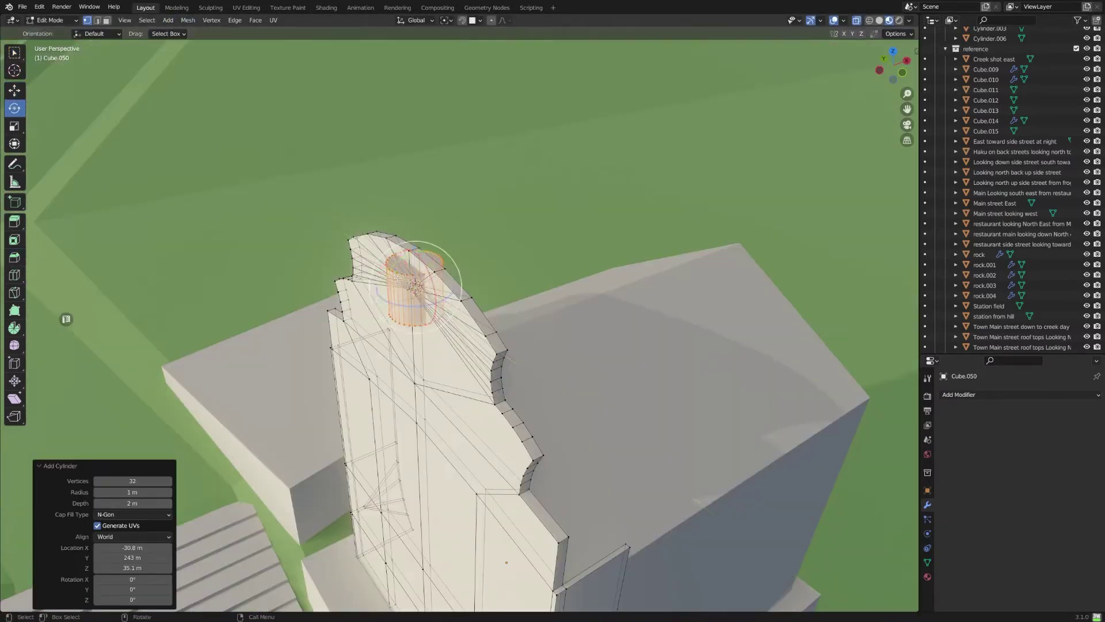
left_click(156, 21)
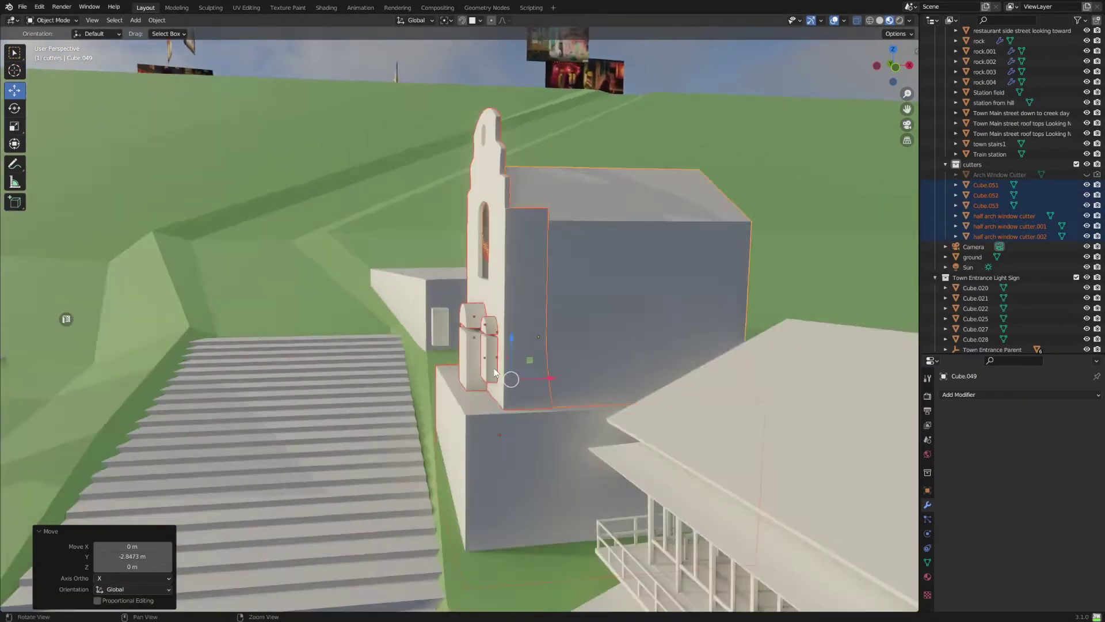
- Add a Boolean cut to the tower front in Edit Mode, then walk through the scene onto the stairs
left_click(52, 20)
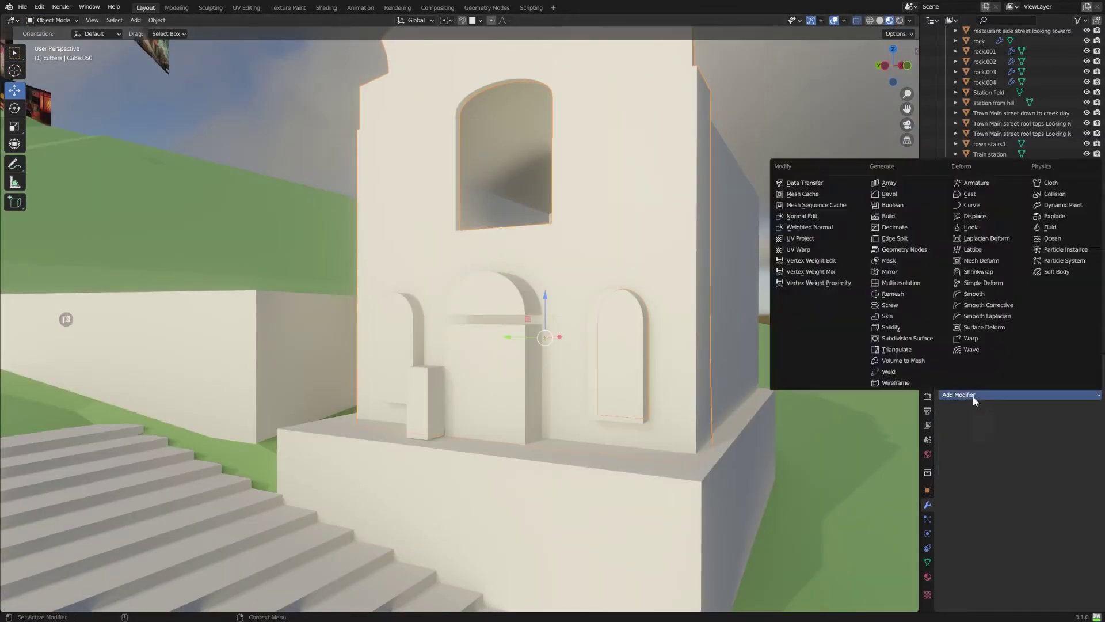
left_click(898, 199)
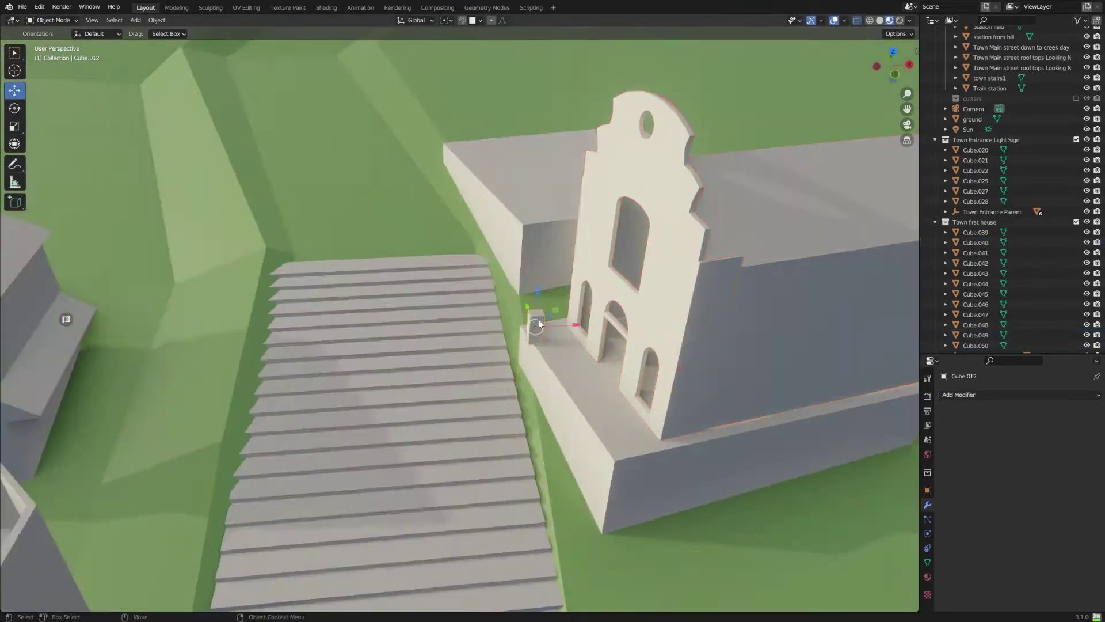
key("shift+grave")
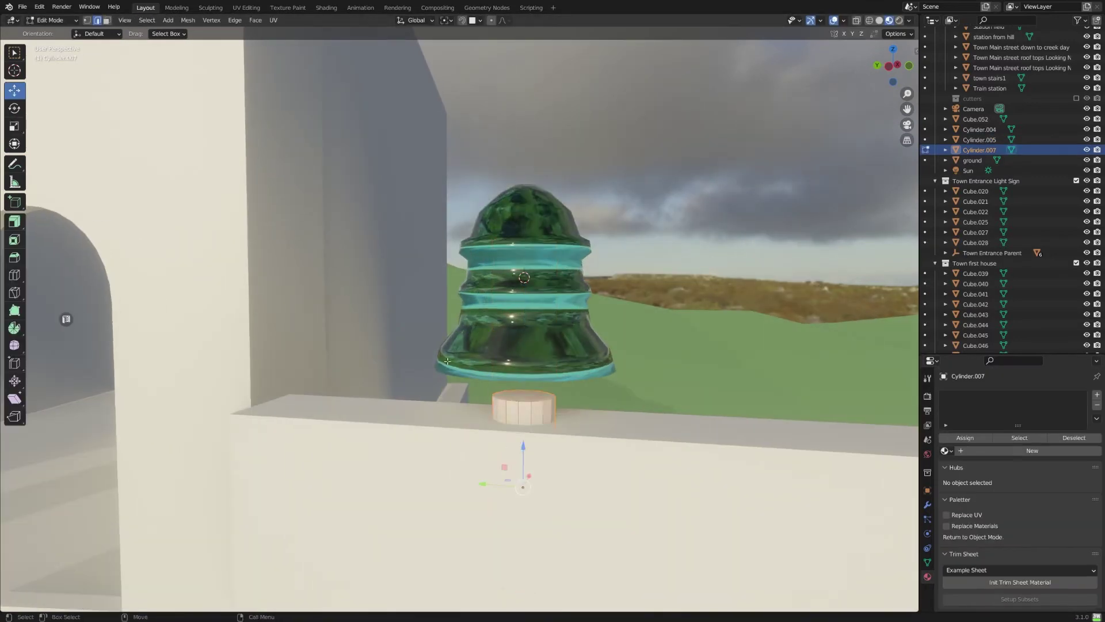
- Return to Object Mode to begin building the lamp shade
left_click(56, 32)
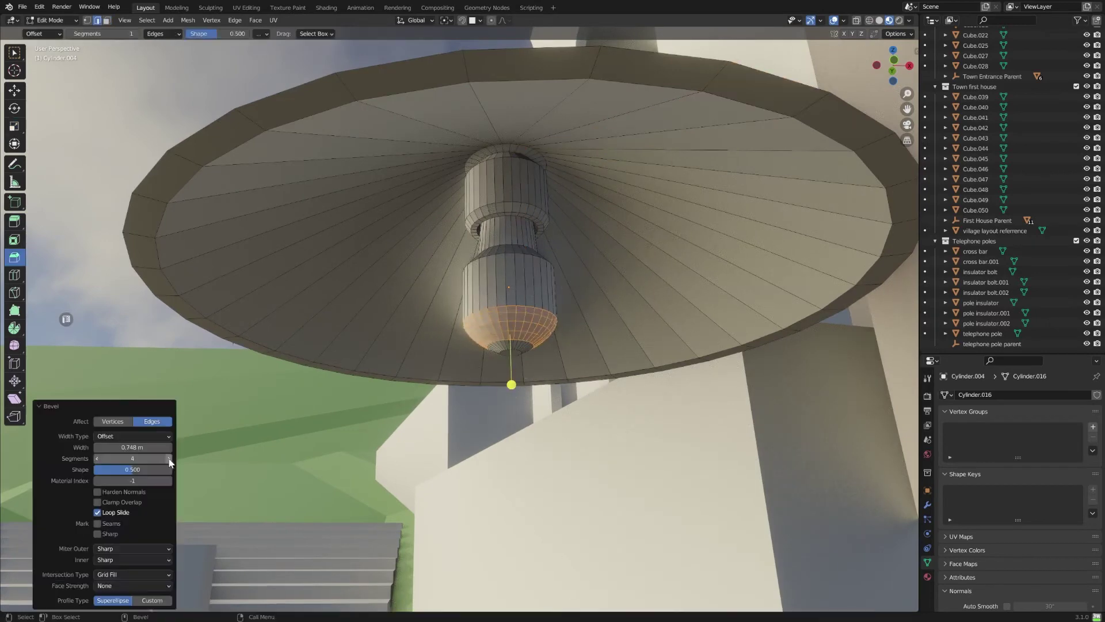
- Shape the pear-shaped bulb by moving and vertically scaling its edge loops
left_click(520, 254, "alt")
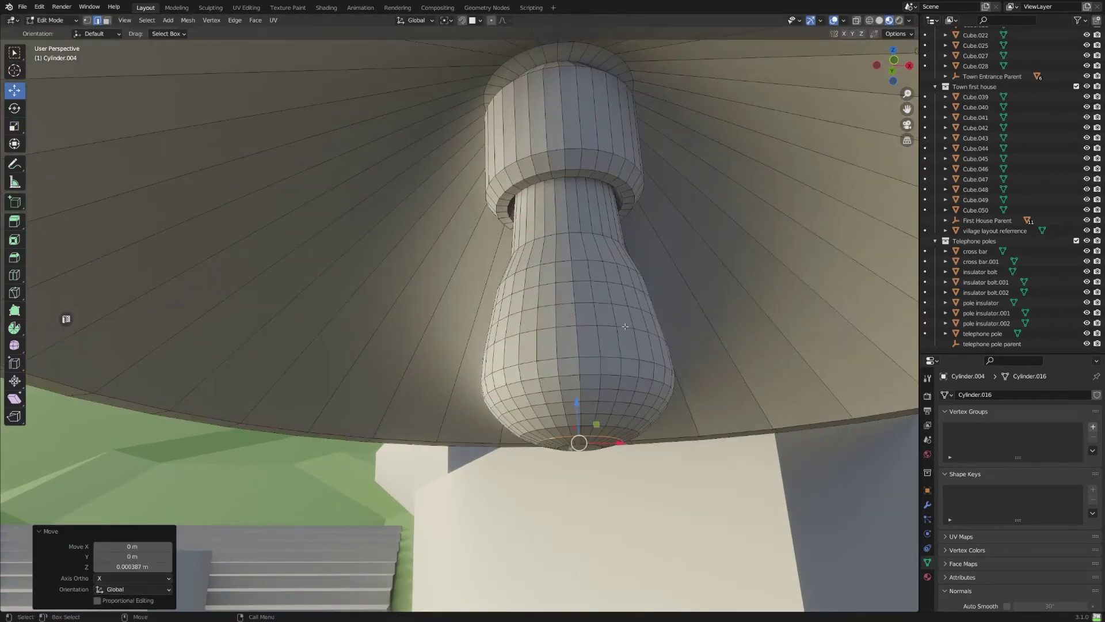
key("Escape")
key("g")
key("z")
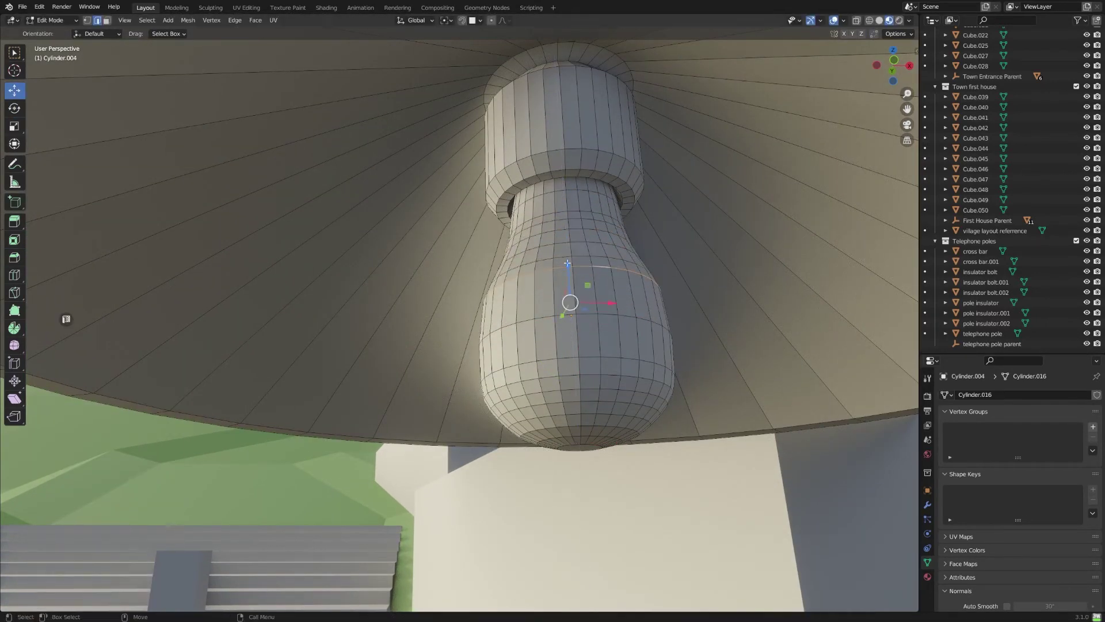
key("x")
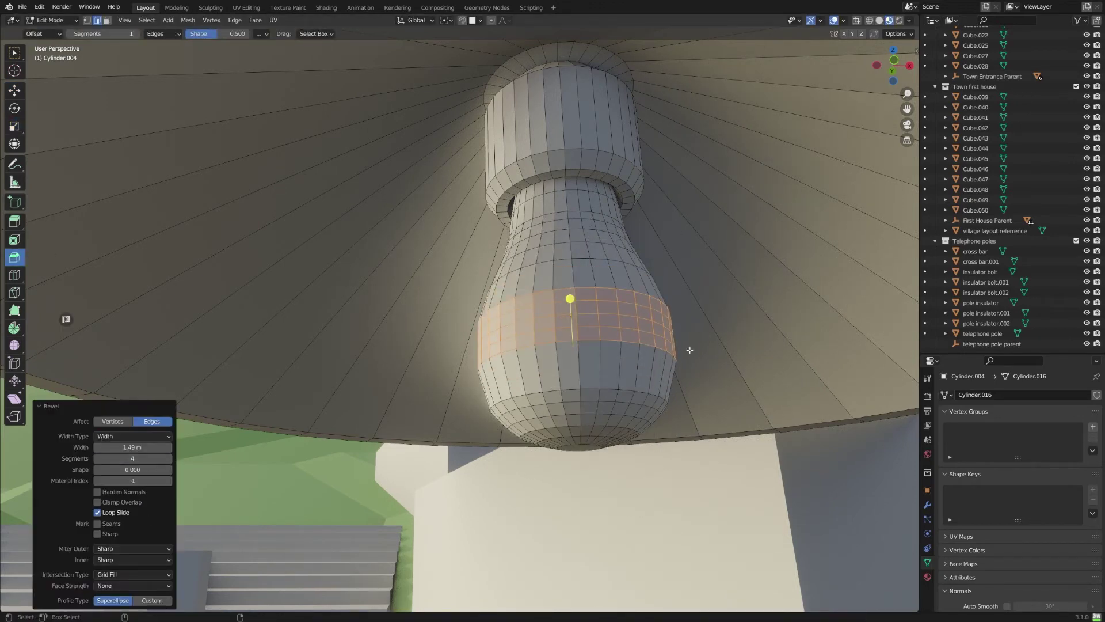
key("s")
key("z")
middle_click_drag(561, 313, 599, 269)
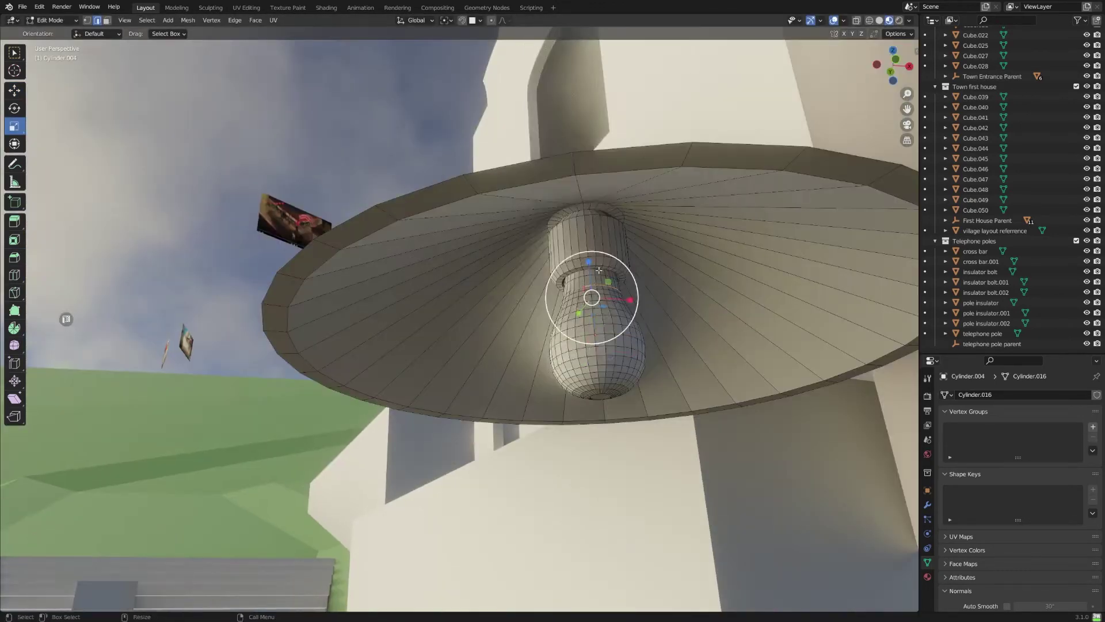
- Assign the bulb glass mat material to the bulb faces
key("3")
scroll(603, 297, "up", 5)
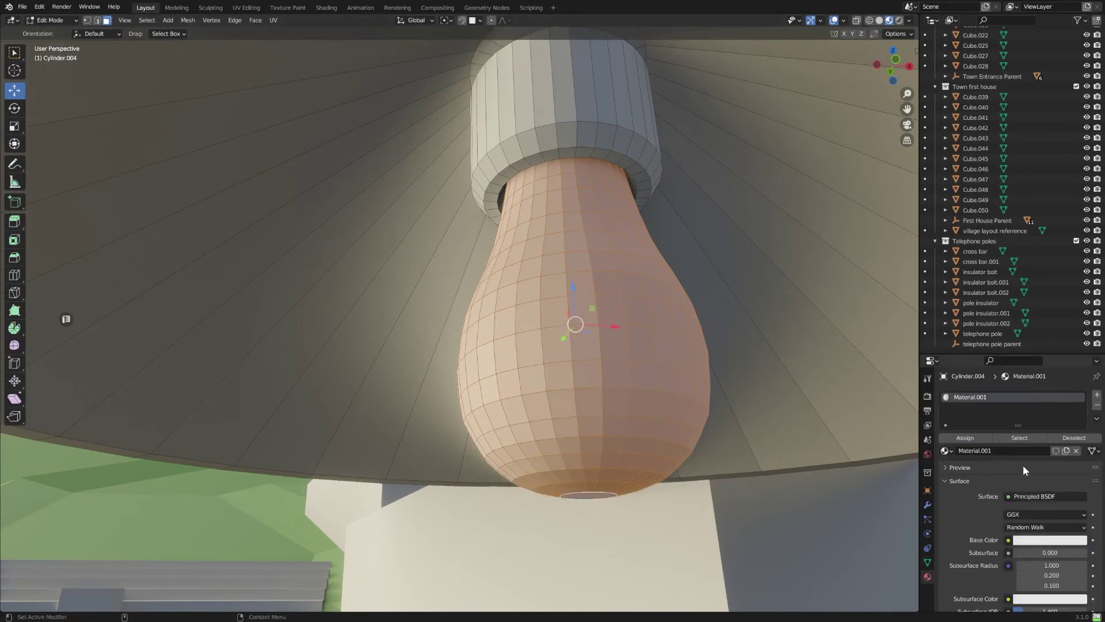
left_click(1023, 467)
scroll(1013, 460, "down", 3)
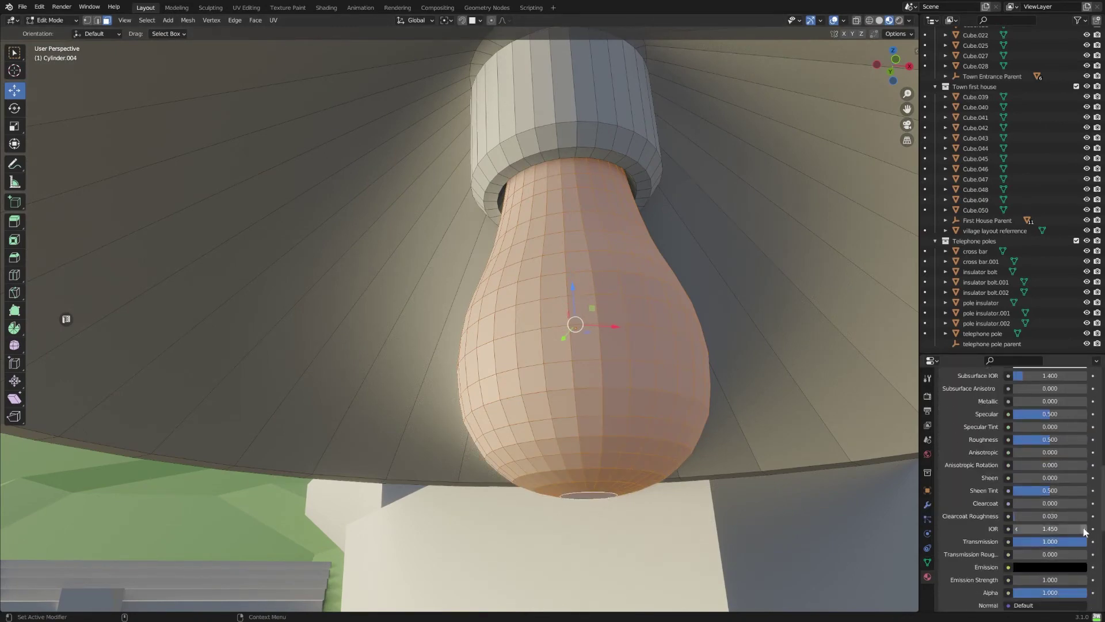
scroll(1085, 531, "up", 8)
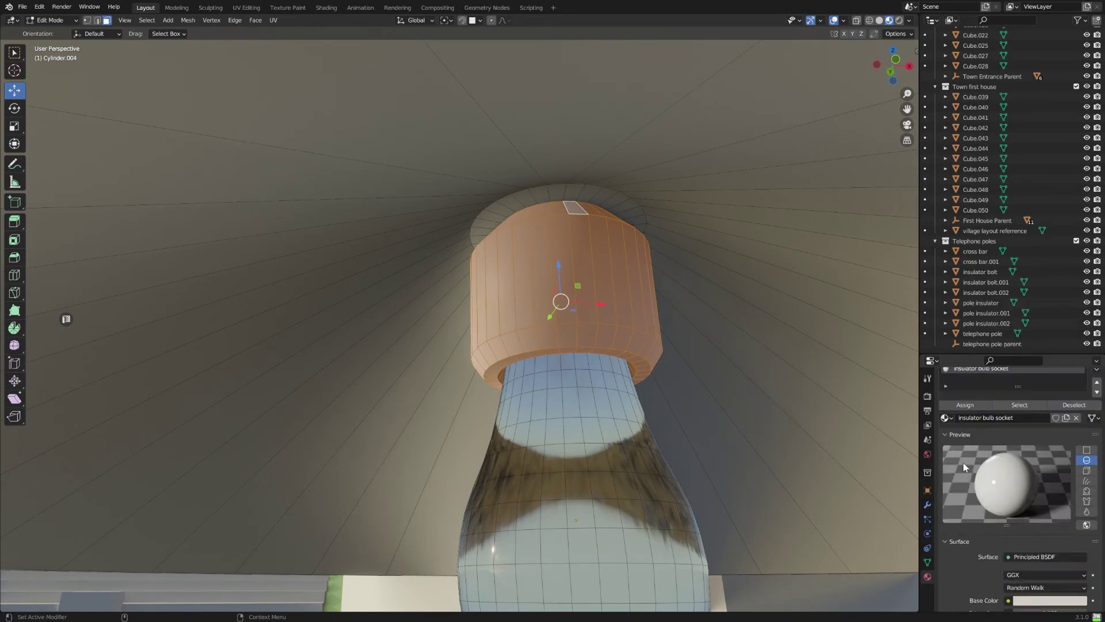
scroll(965, 466, "down", 8)
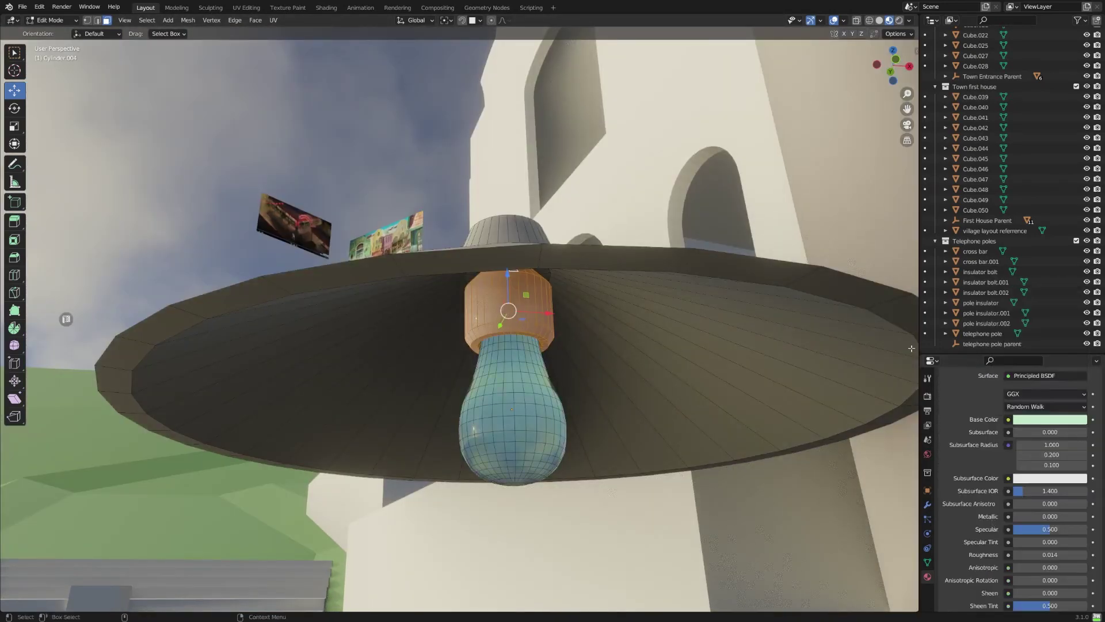
- Enable glass reflection render settings and add a Solidify modifier for bulb thickness
left_click(928, 396)
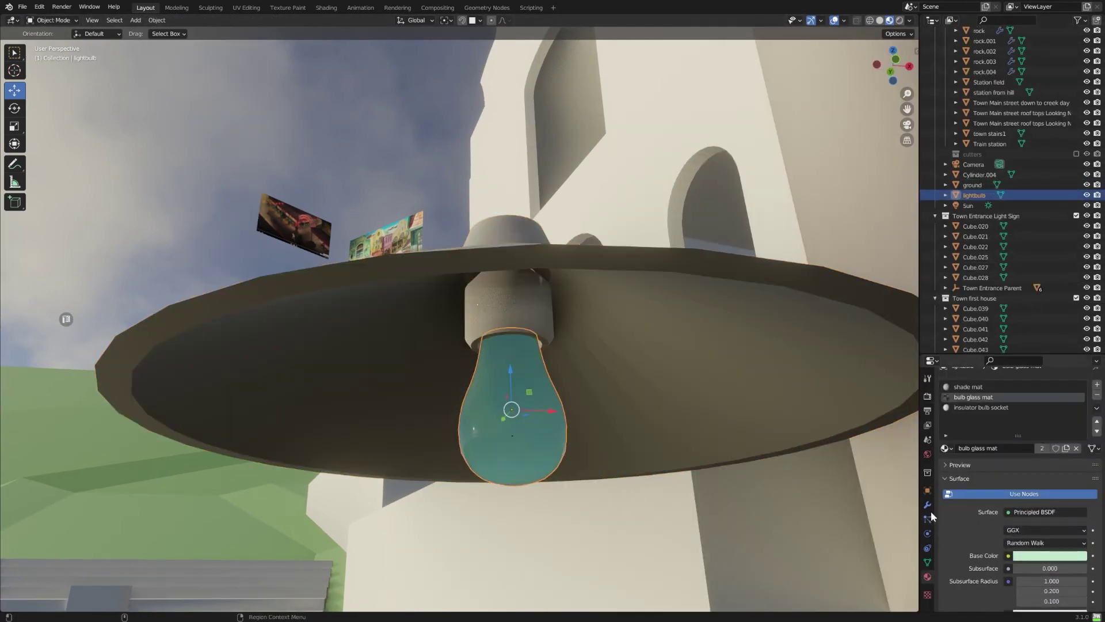
left_click(927, 505)
left_click(978, 394)
left_click(880, 319)
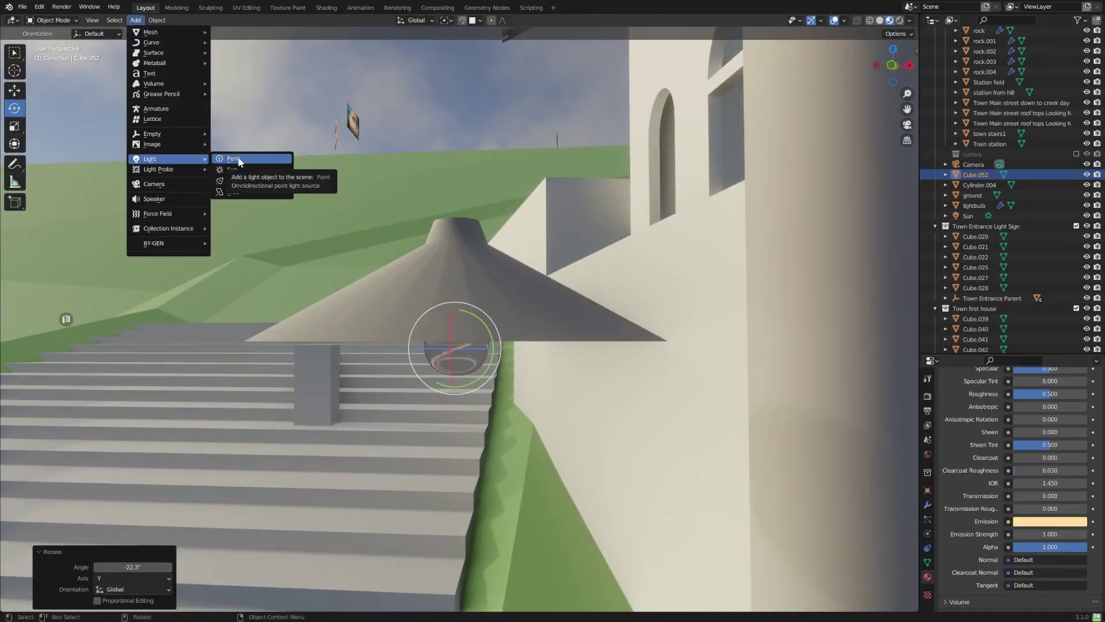
- Add a point light inside the lamp bulb
left_click(240, 160)
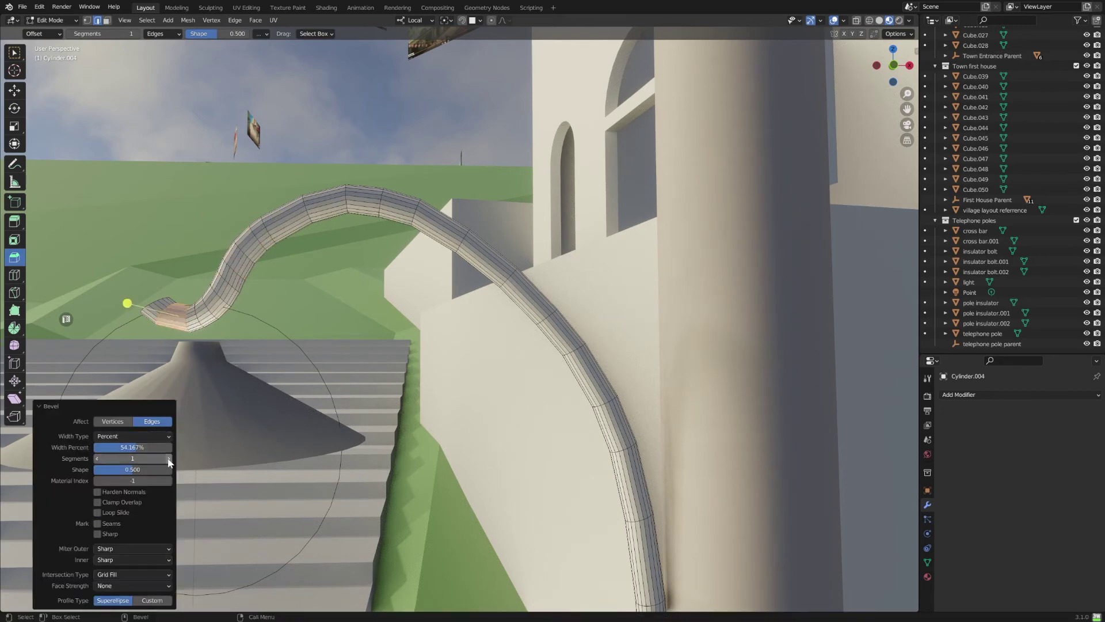
- Slide an edge loop along the lamp arm and edit the ring clamp faces around the pole
left_click_drag(410, 192, 385, 164)
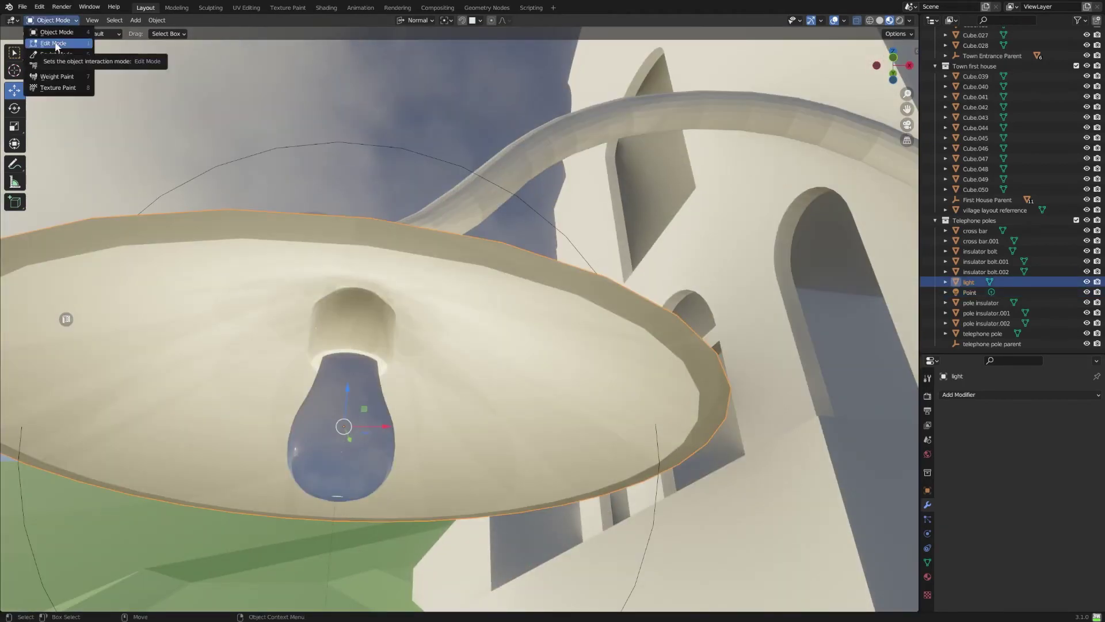
left_click(56, 44)
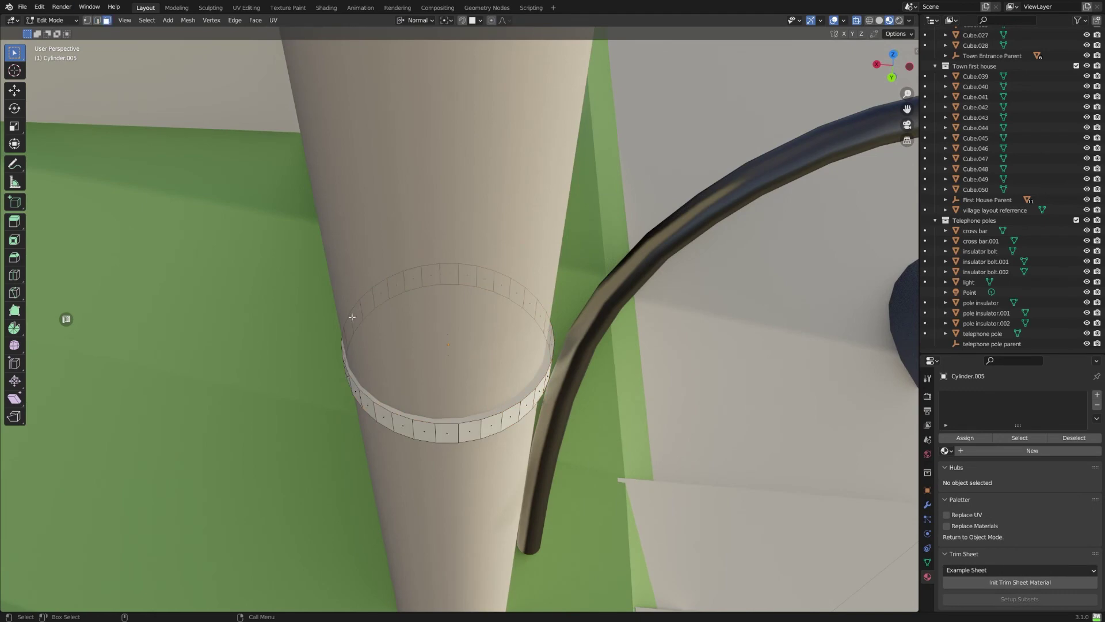
right_click(468, 309)
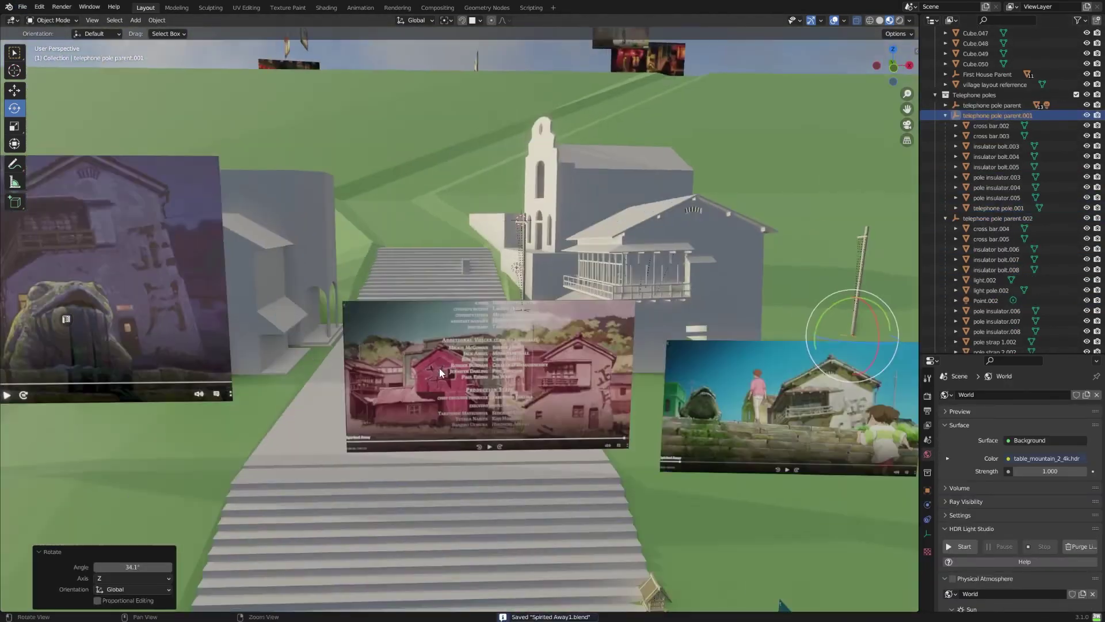
- Start Walk Navigation to inspect the lamps on the telephone poles
left_click(92, 20)
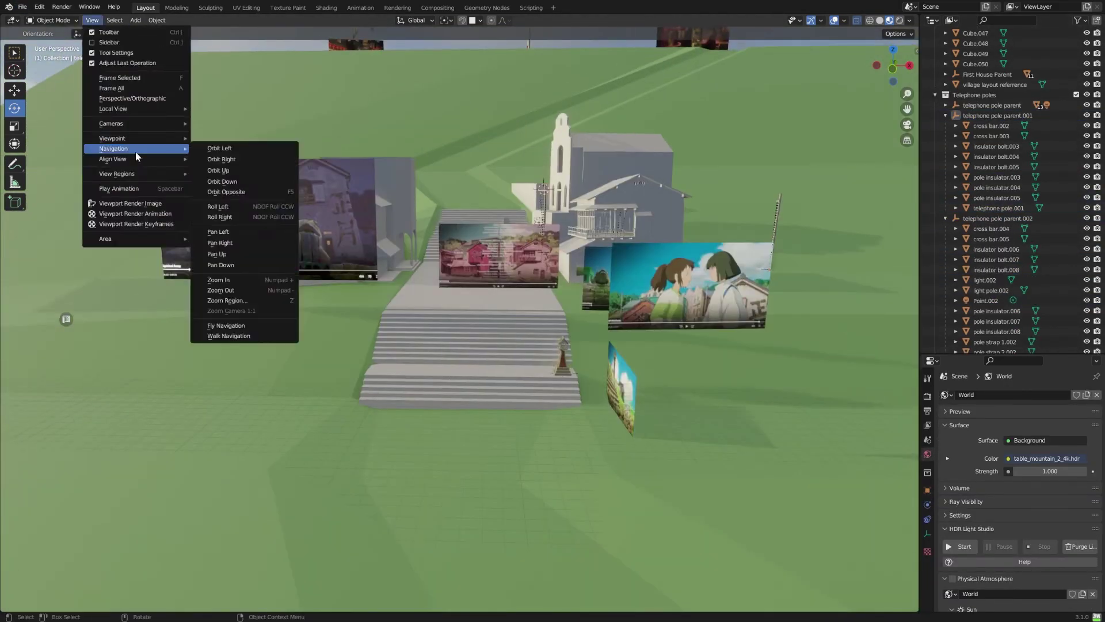